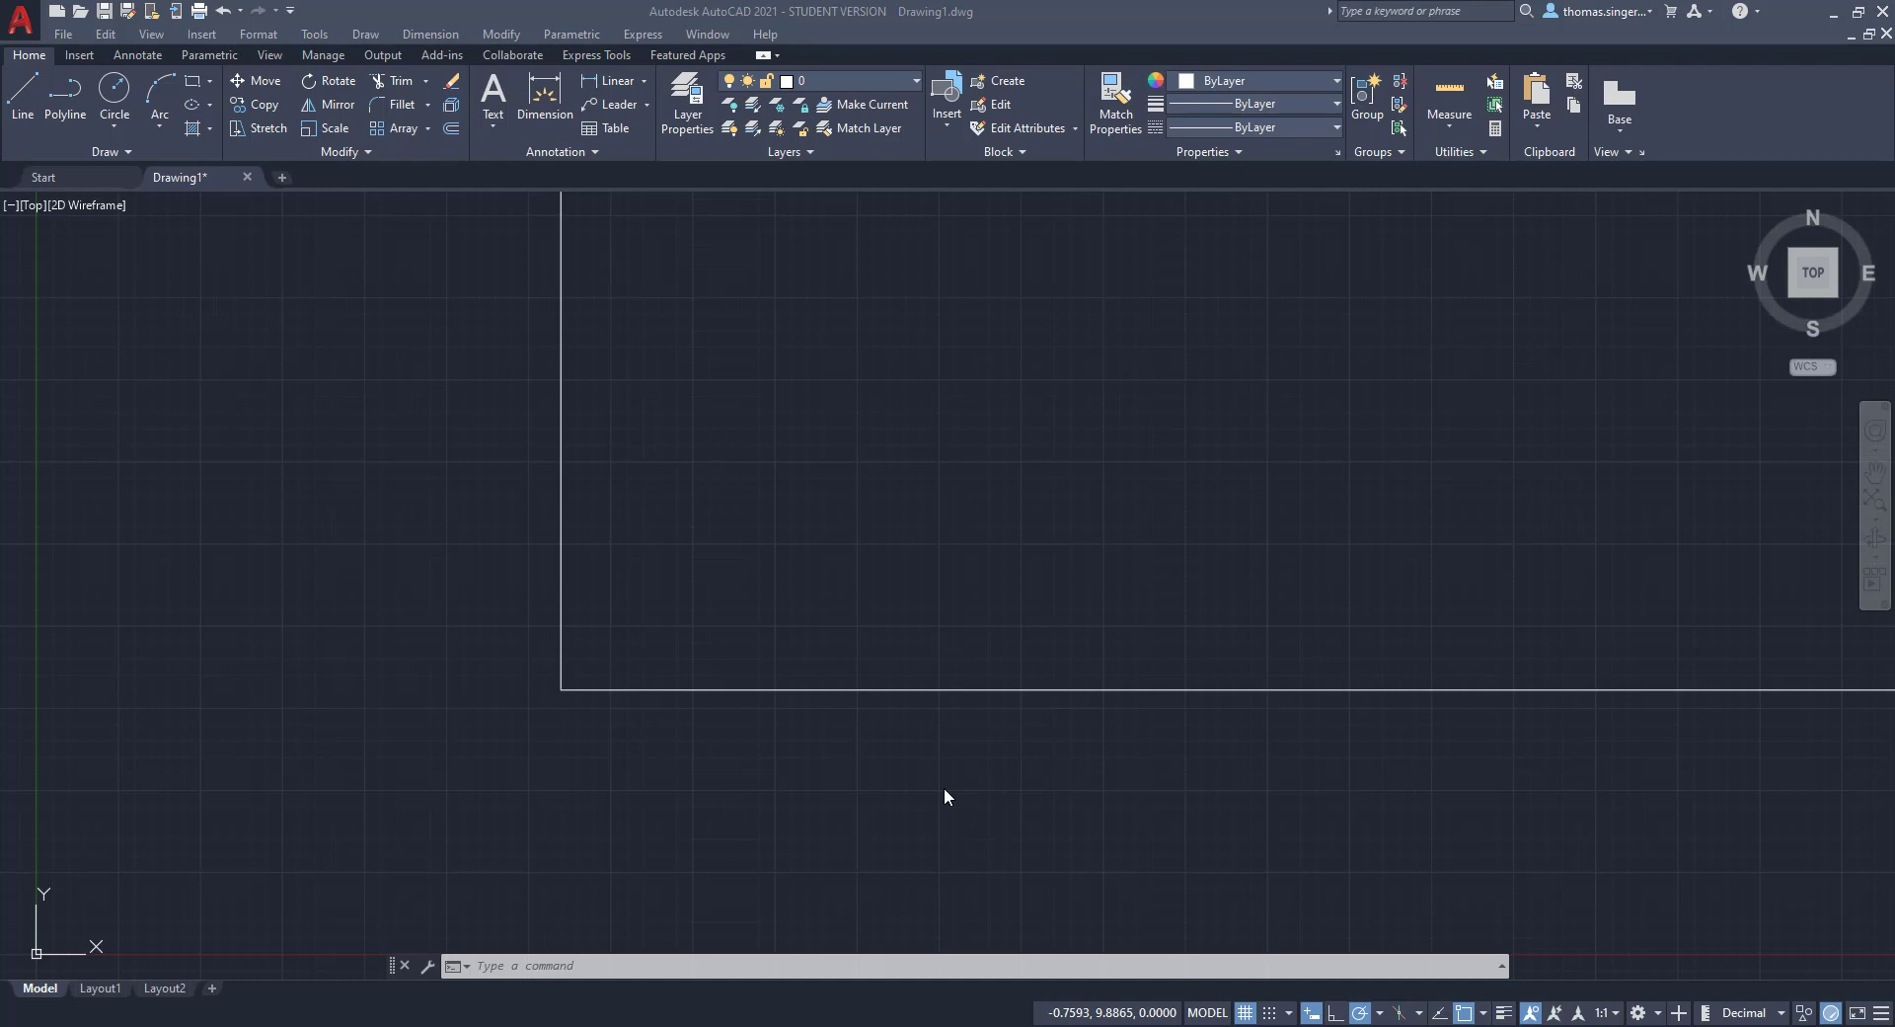
Step: Set the drawing's length units to Architectural, giving 1/16-inch precision
click(16, 24)
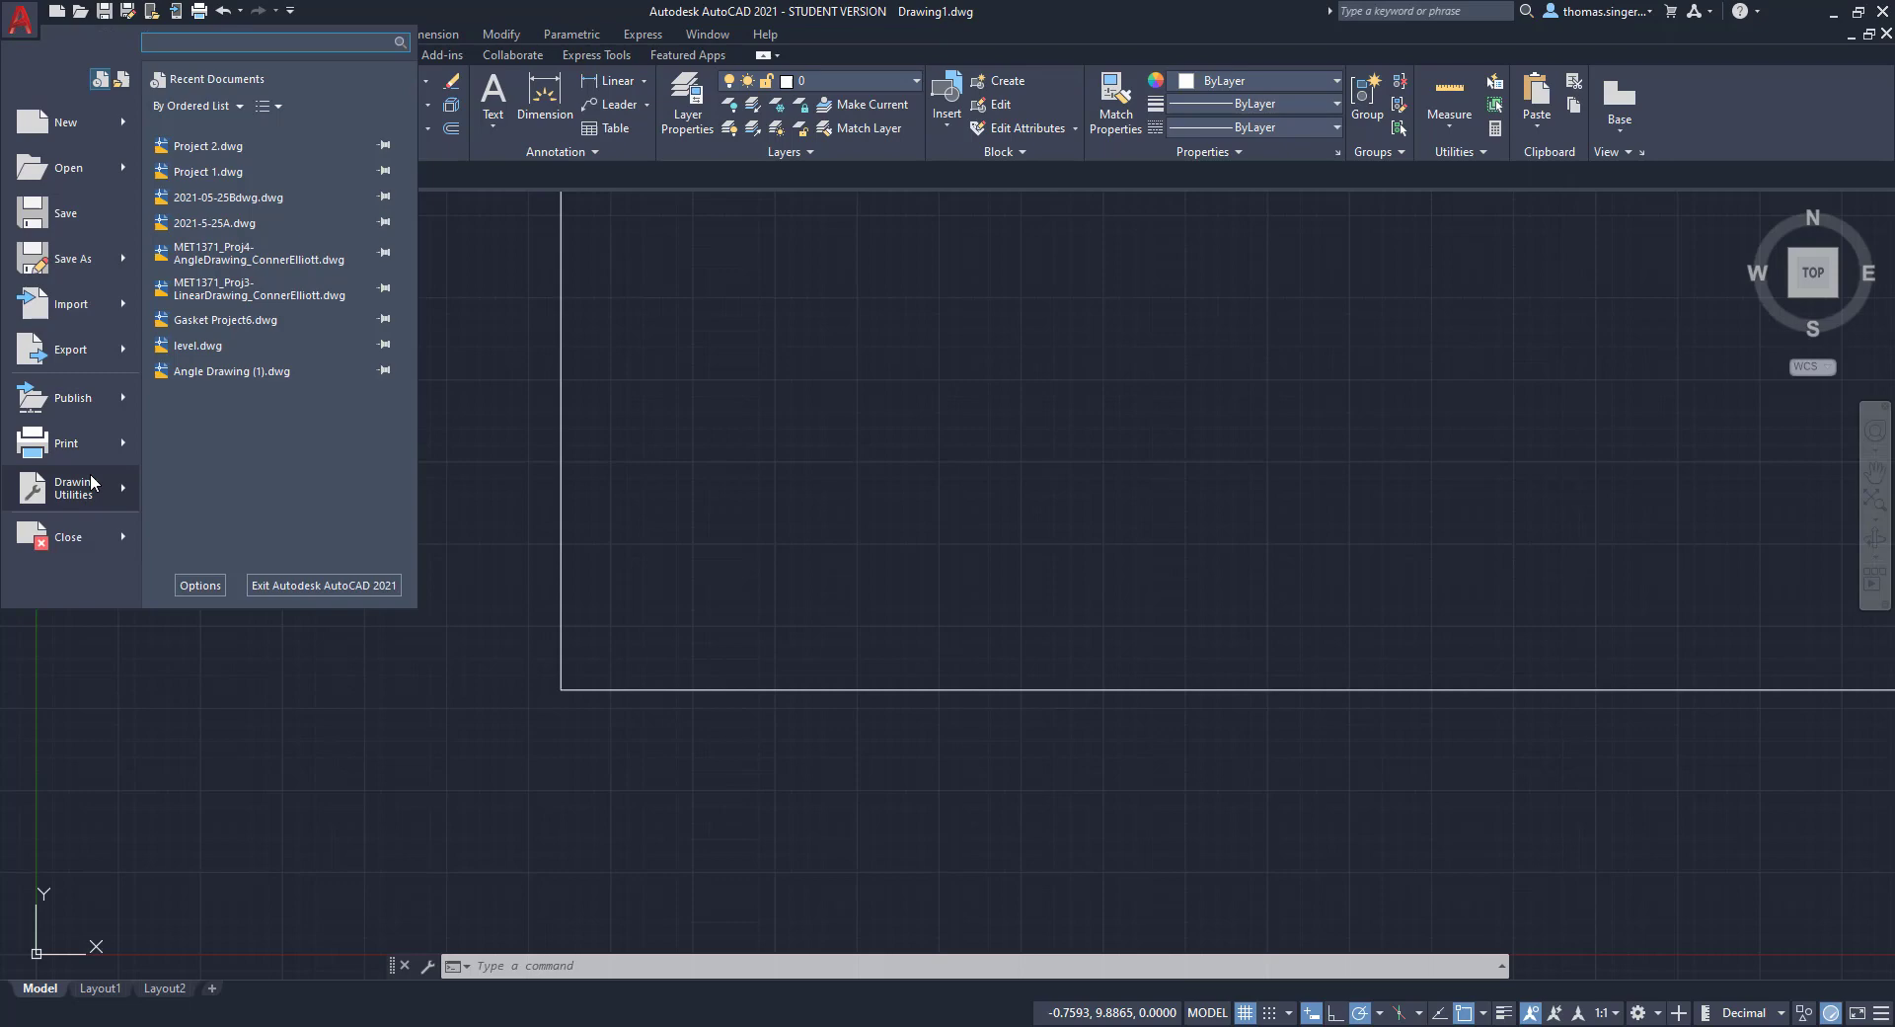
mouse_move(89, 497)
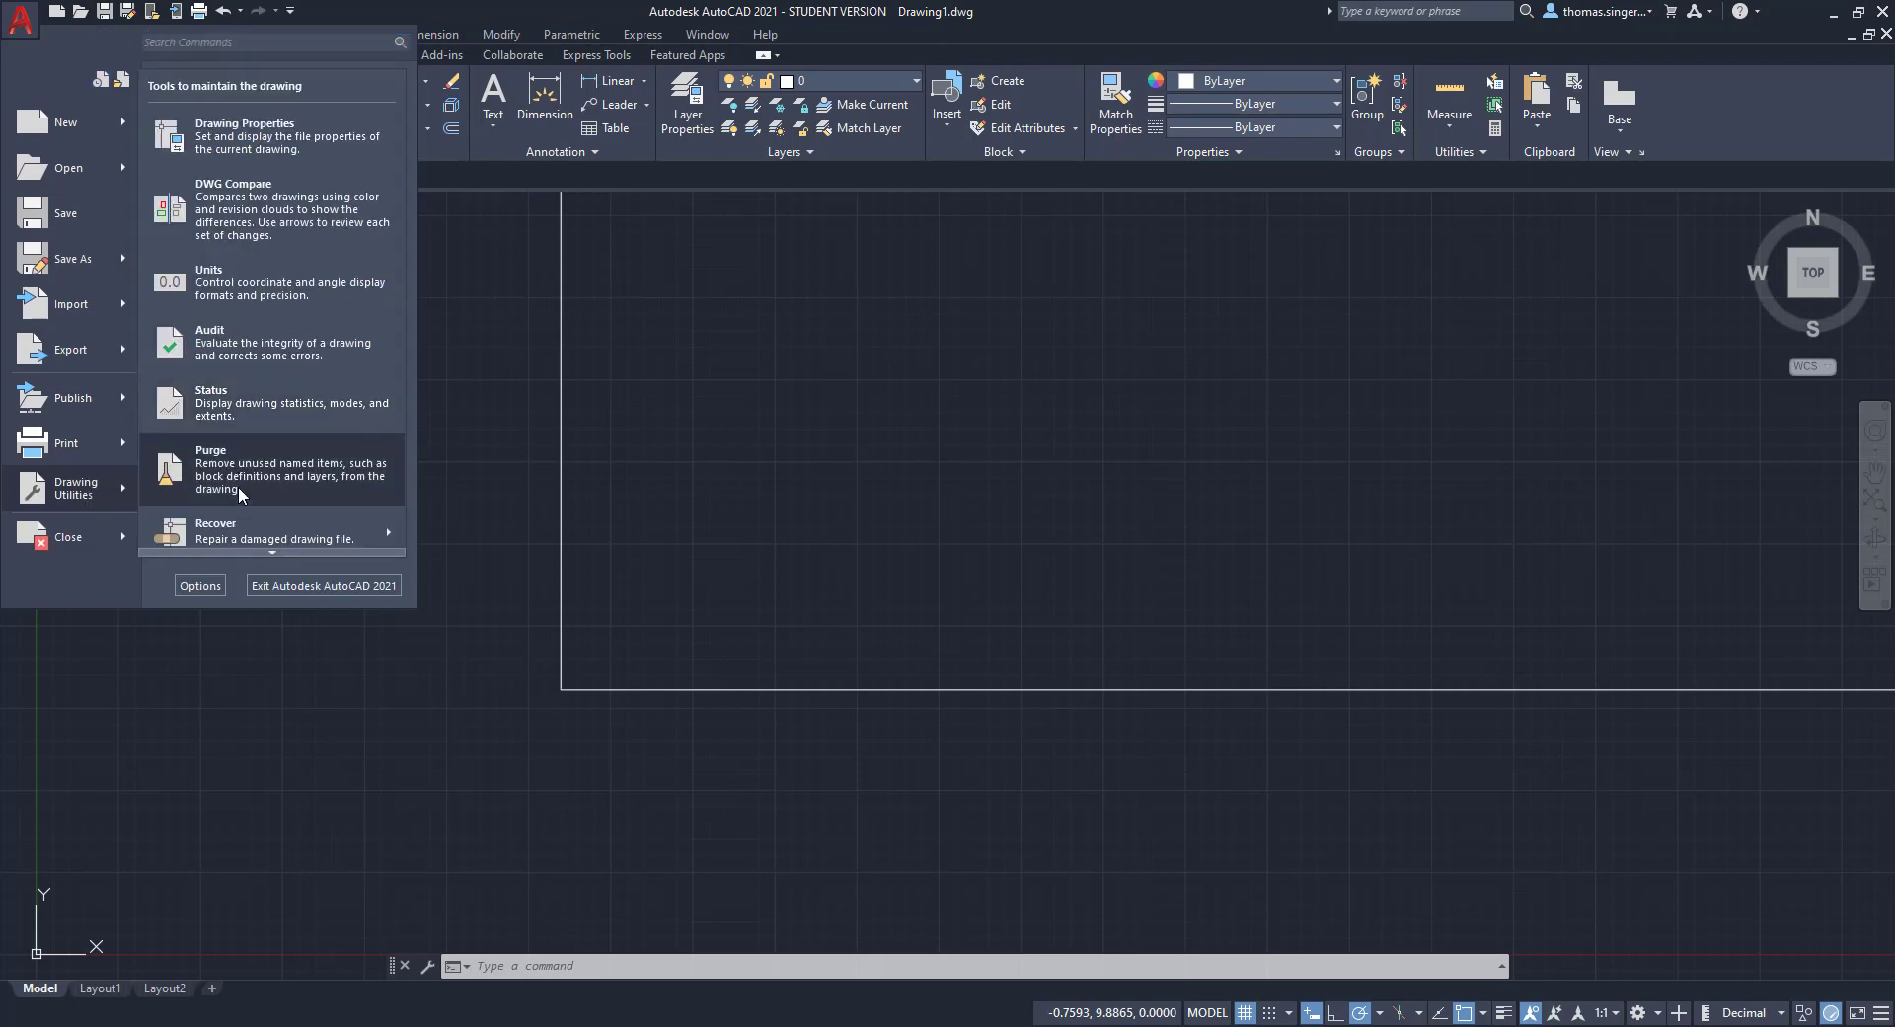
click(221, 281)
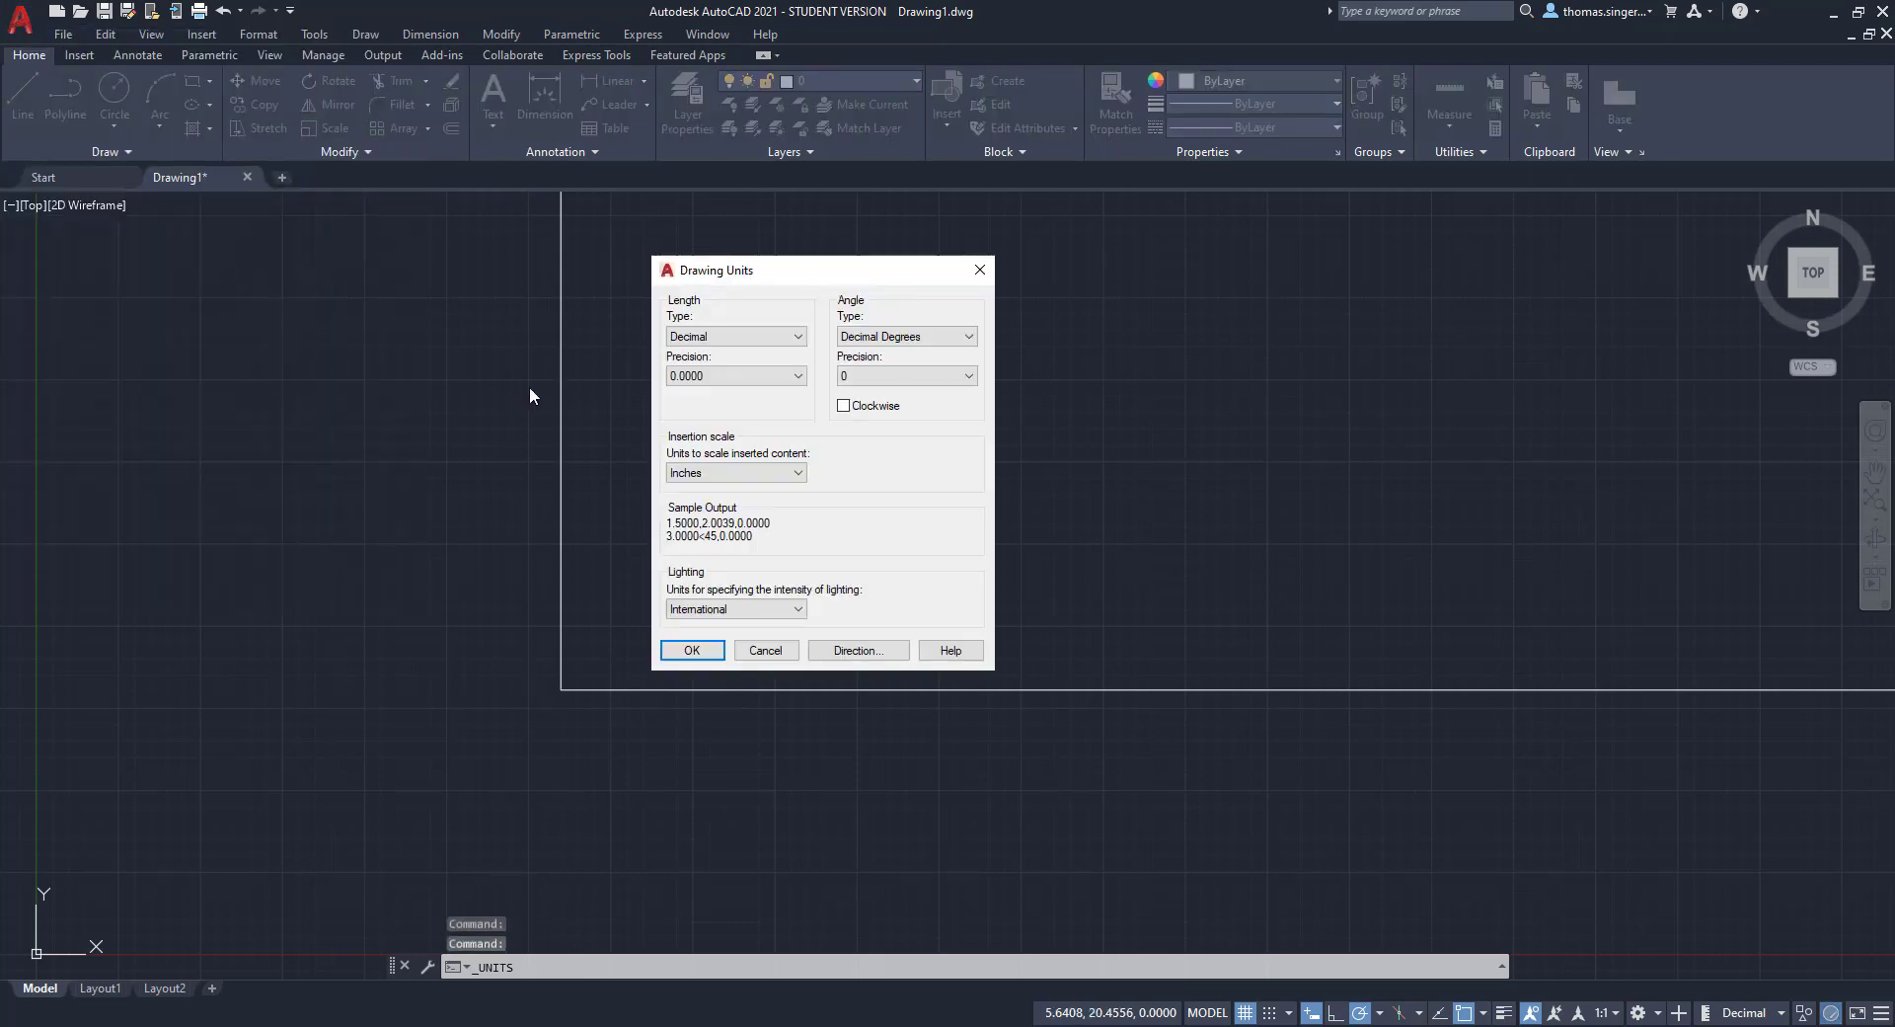
click(743, 338)
click(738, 352)
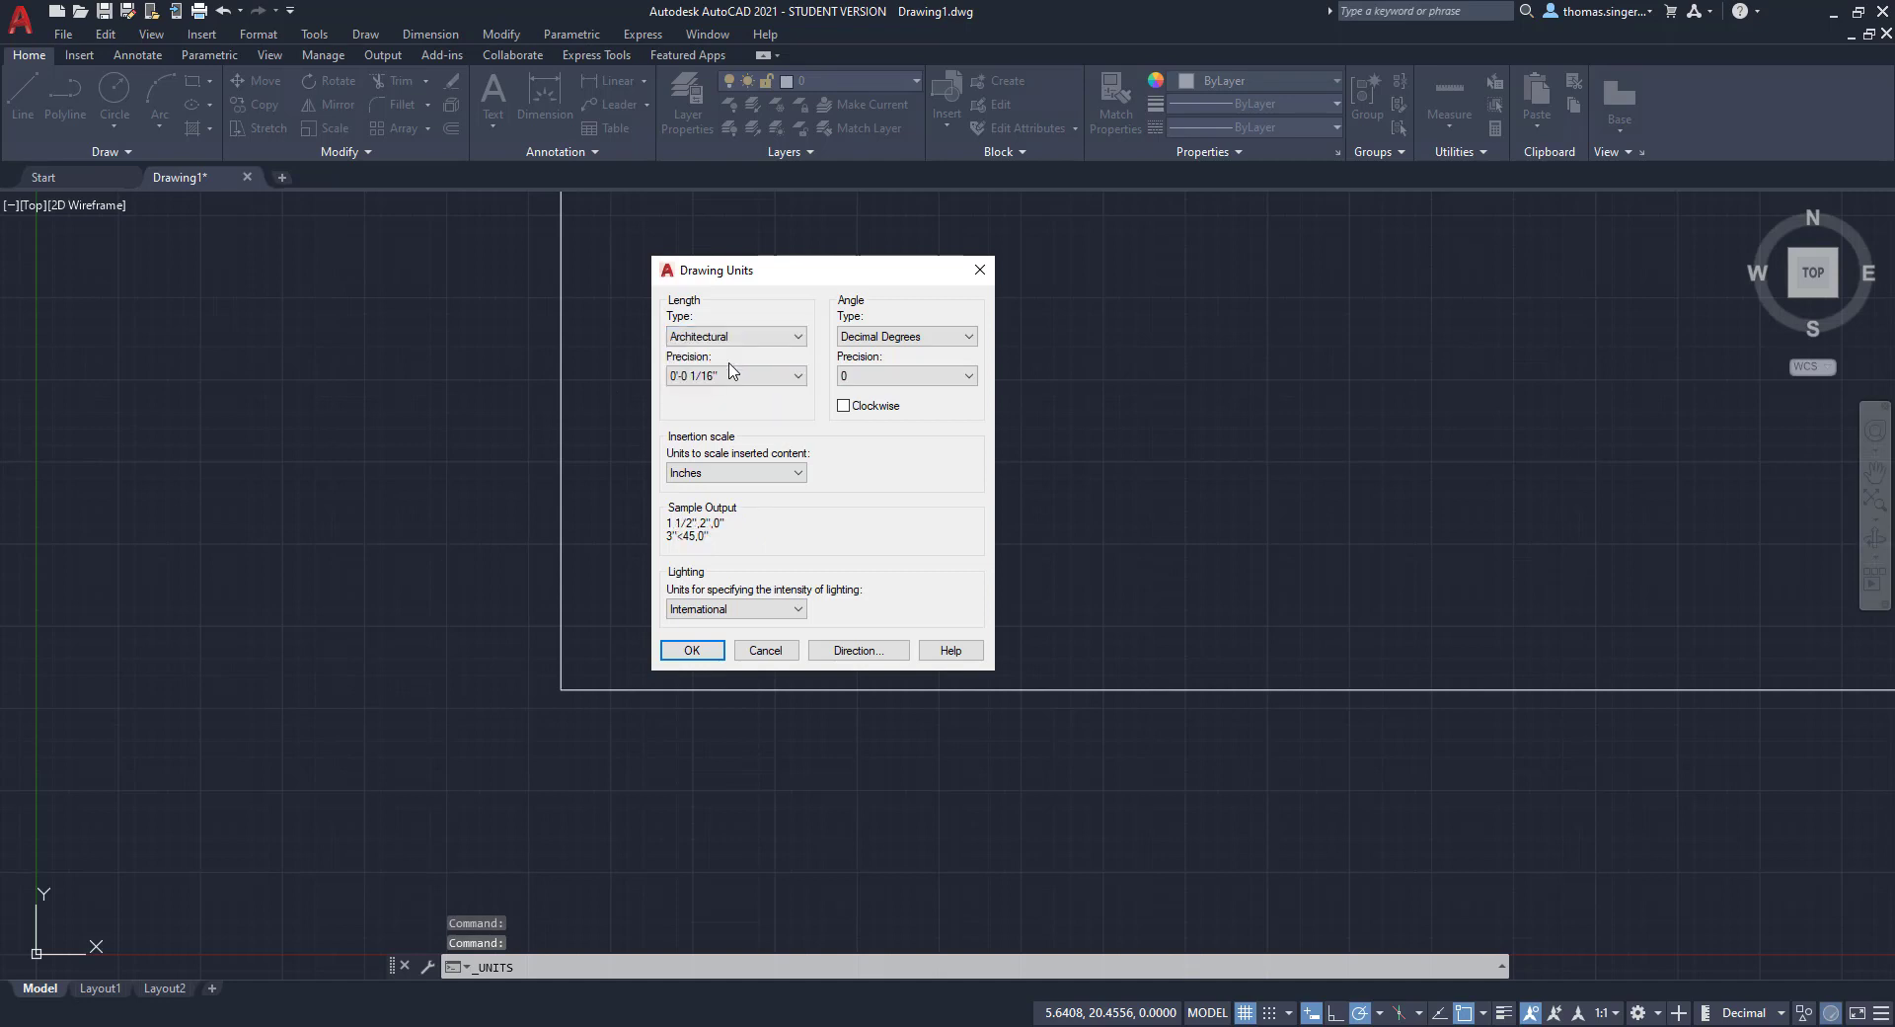
click(691, 650)
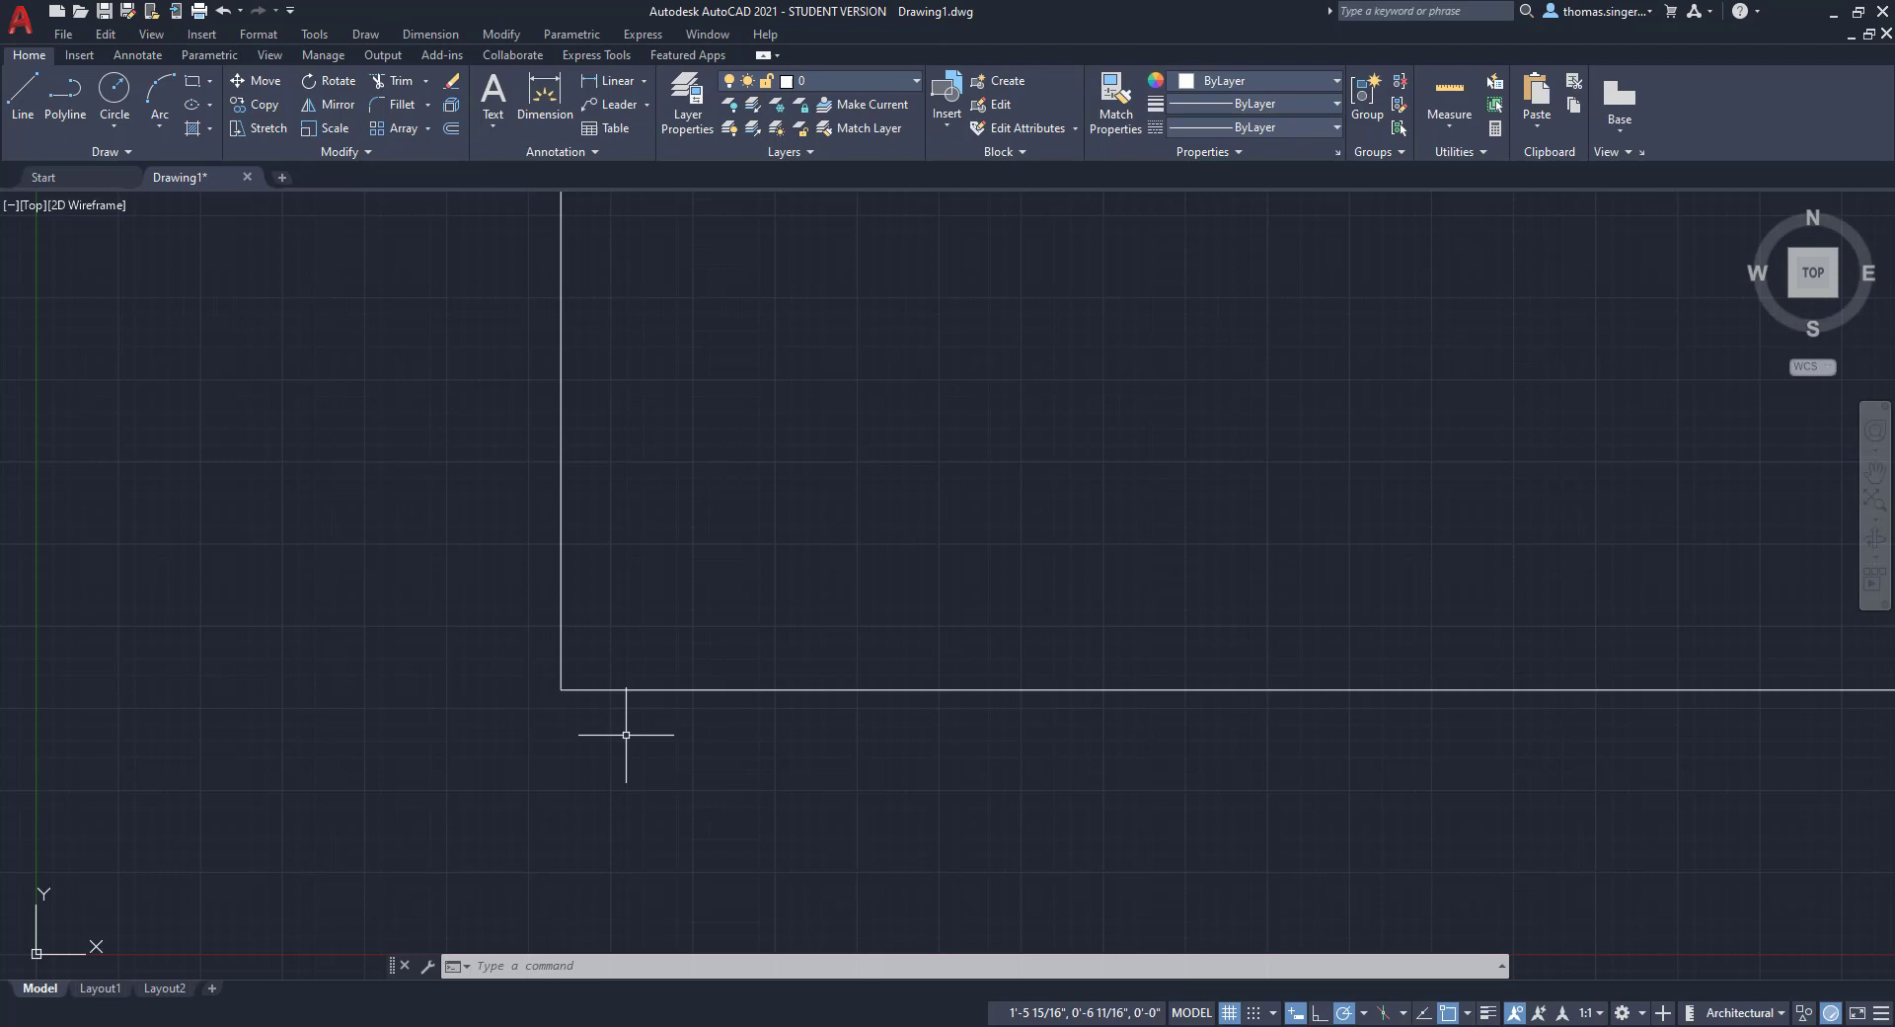
Step: Bring the L-shape into view and dimension its vertical line (185.0000), placed on the left
scroll(625, 734, down, 4)
middle_drag(885, 648, 585, 697)
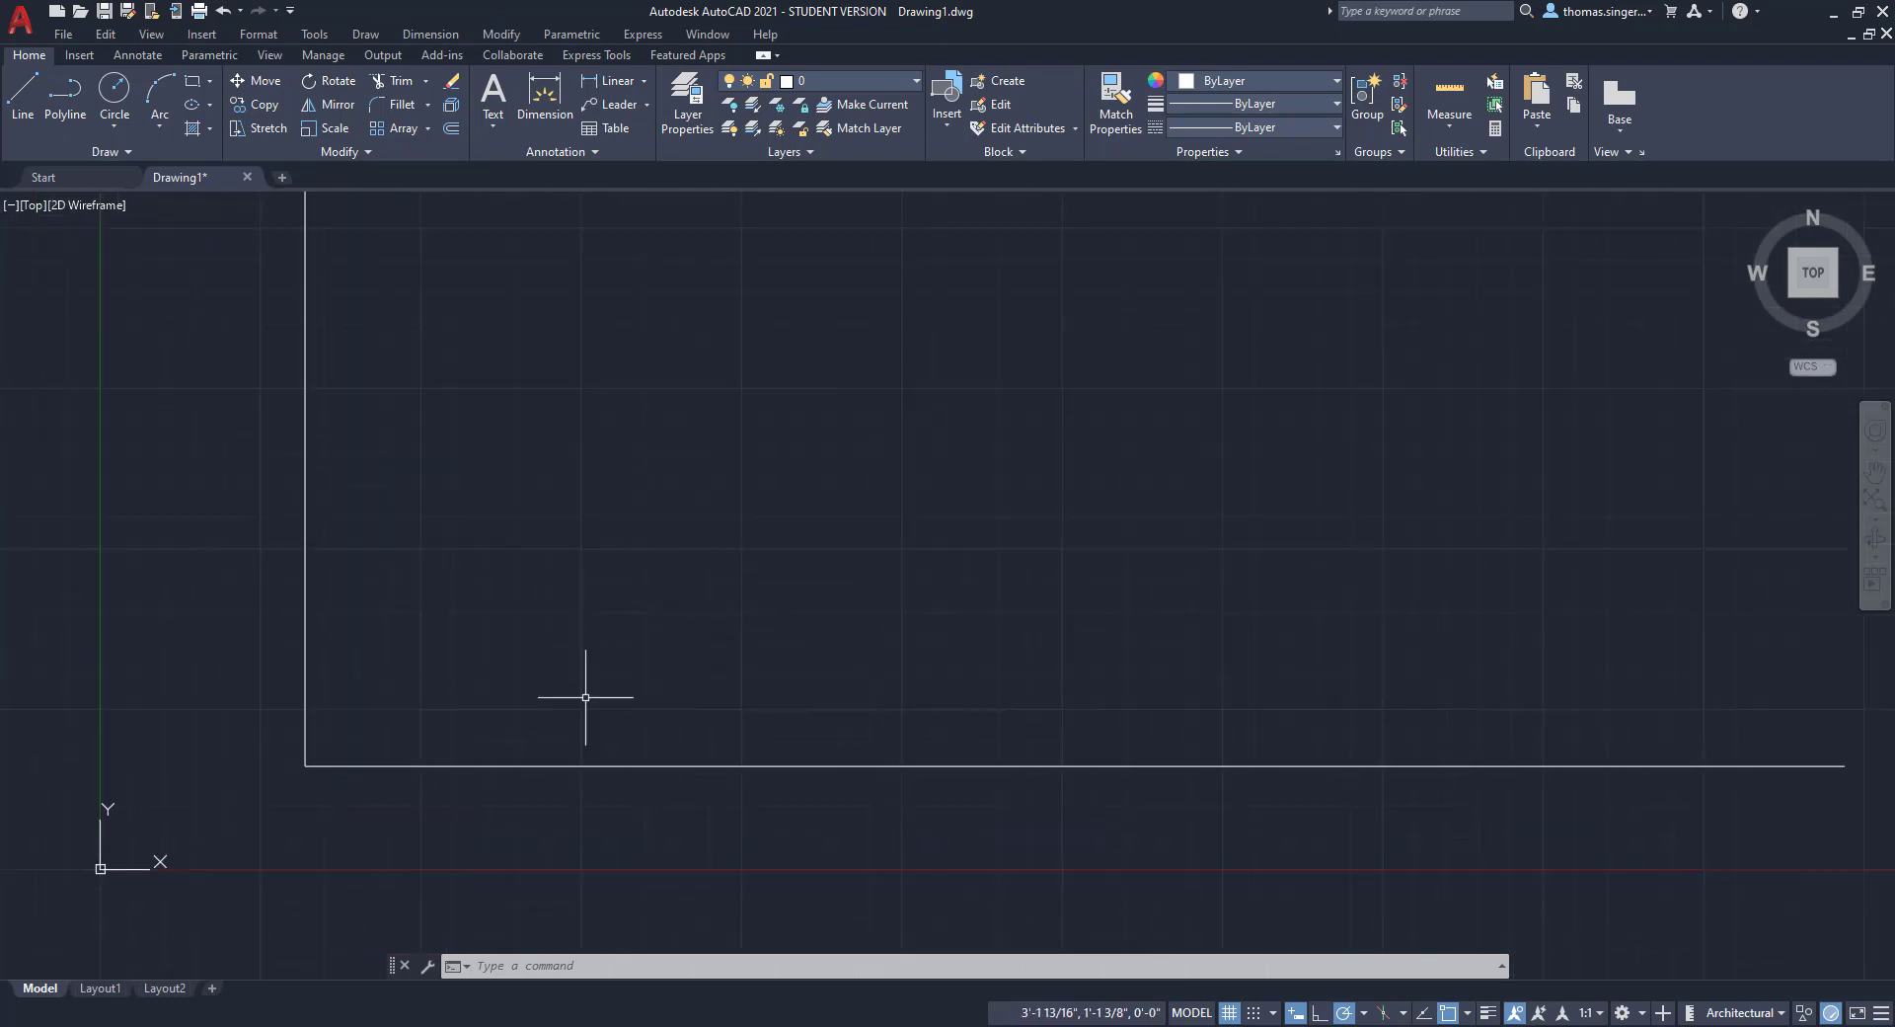
scroll(647, 647, down, 4)
middle_drag(702, 558, 685, 720)
scroll(686, 691, down, 5)
scroll(683, 647, up, 3)
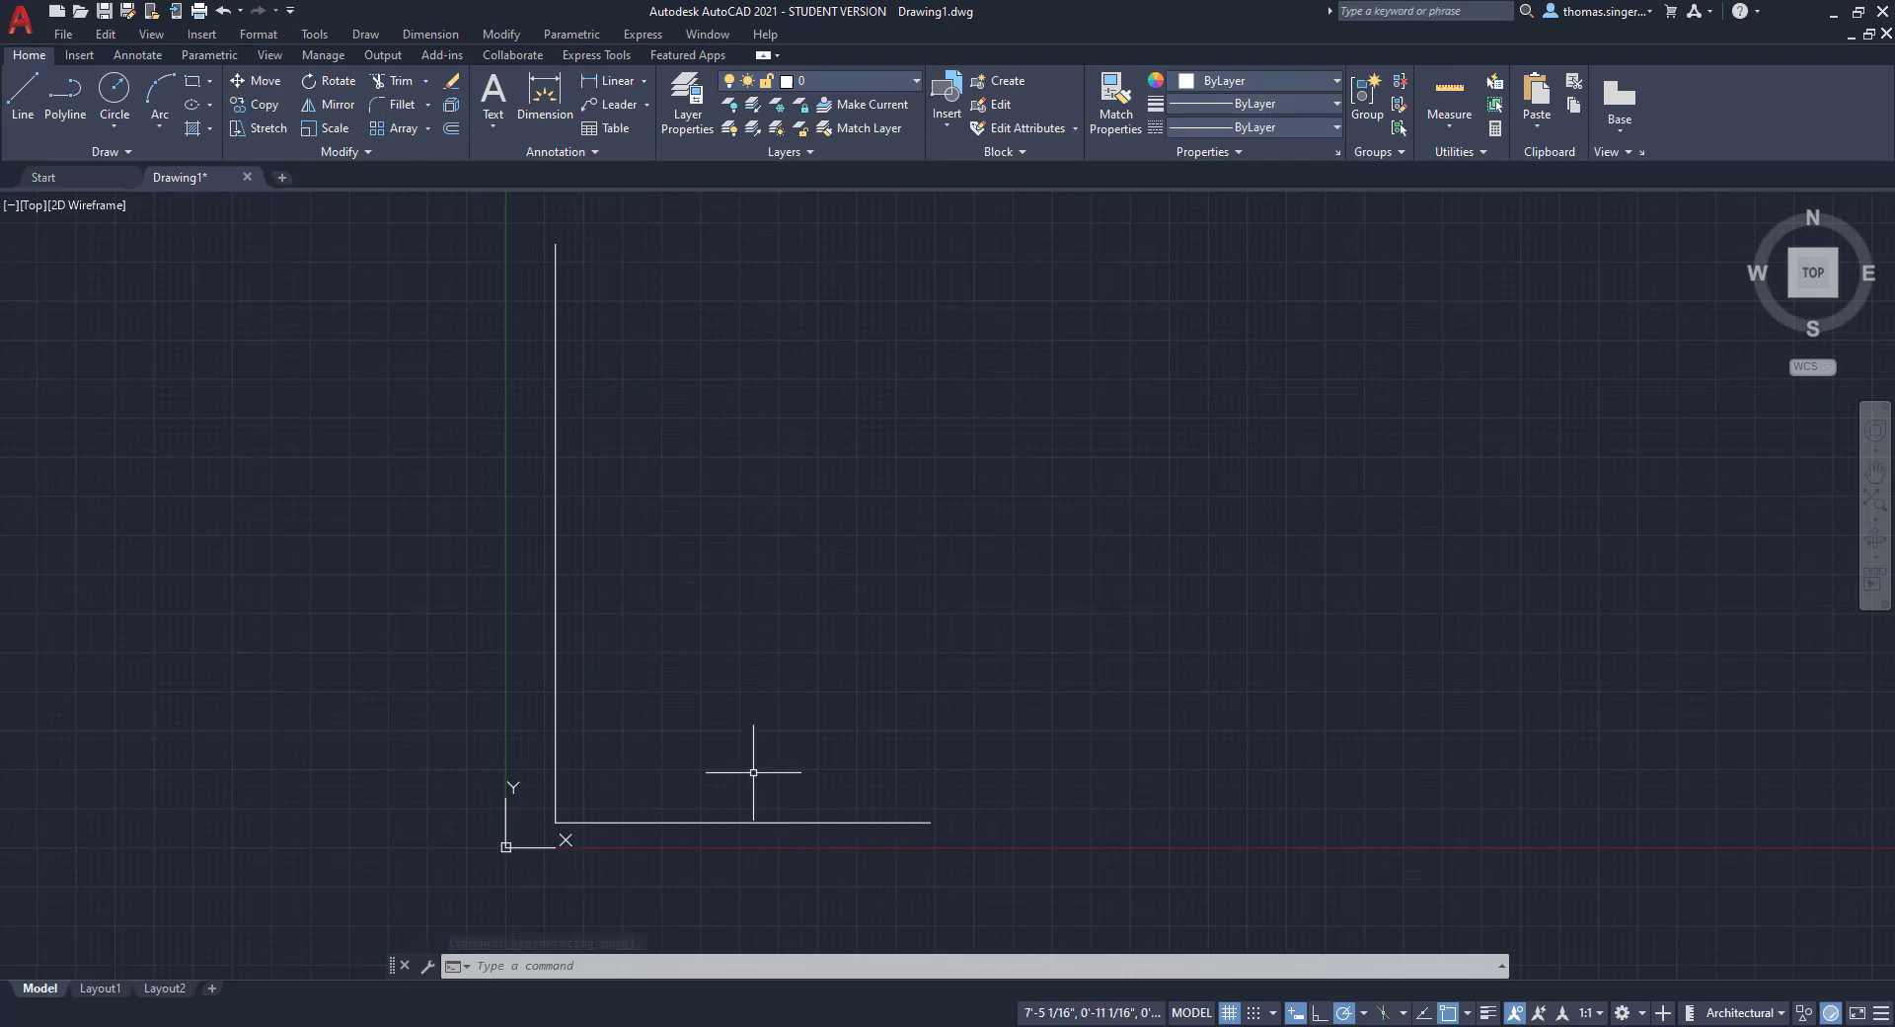
click(608, 80)
click(556, 246)
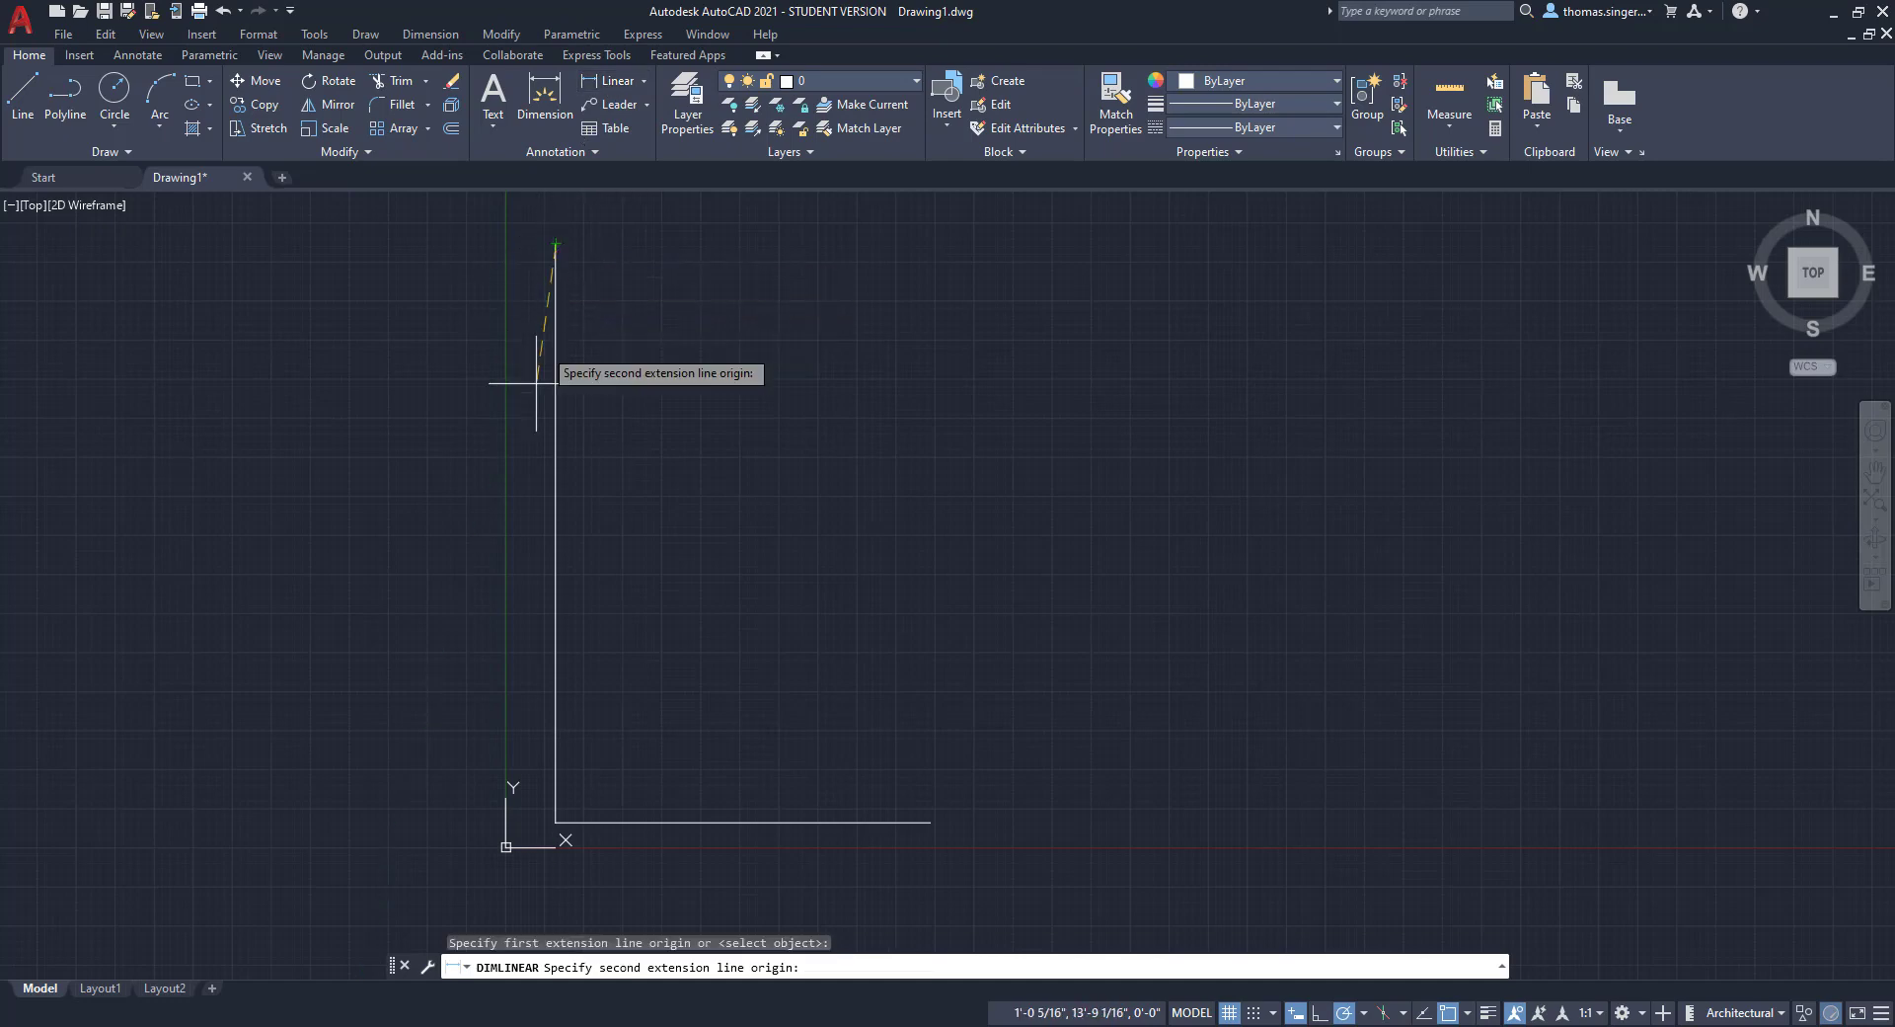
click(556, 821)
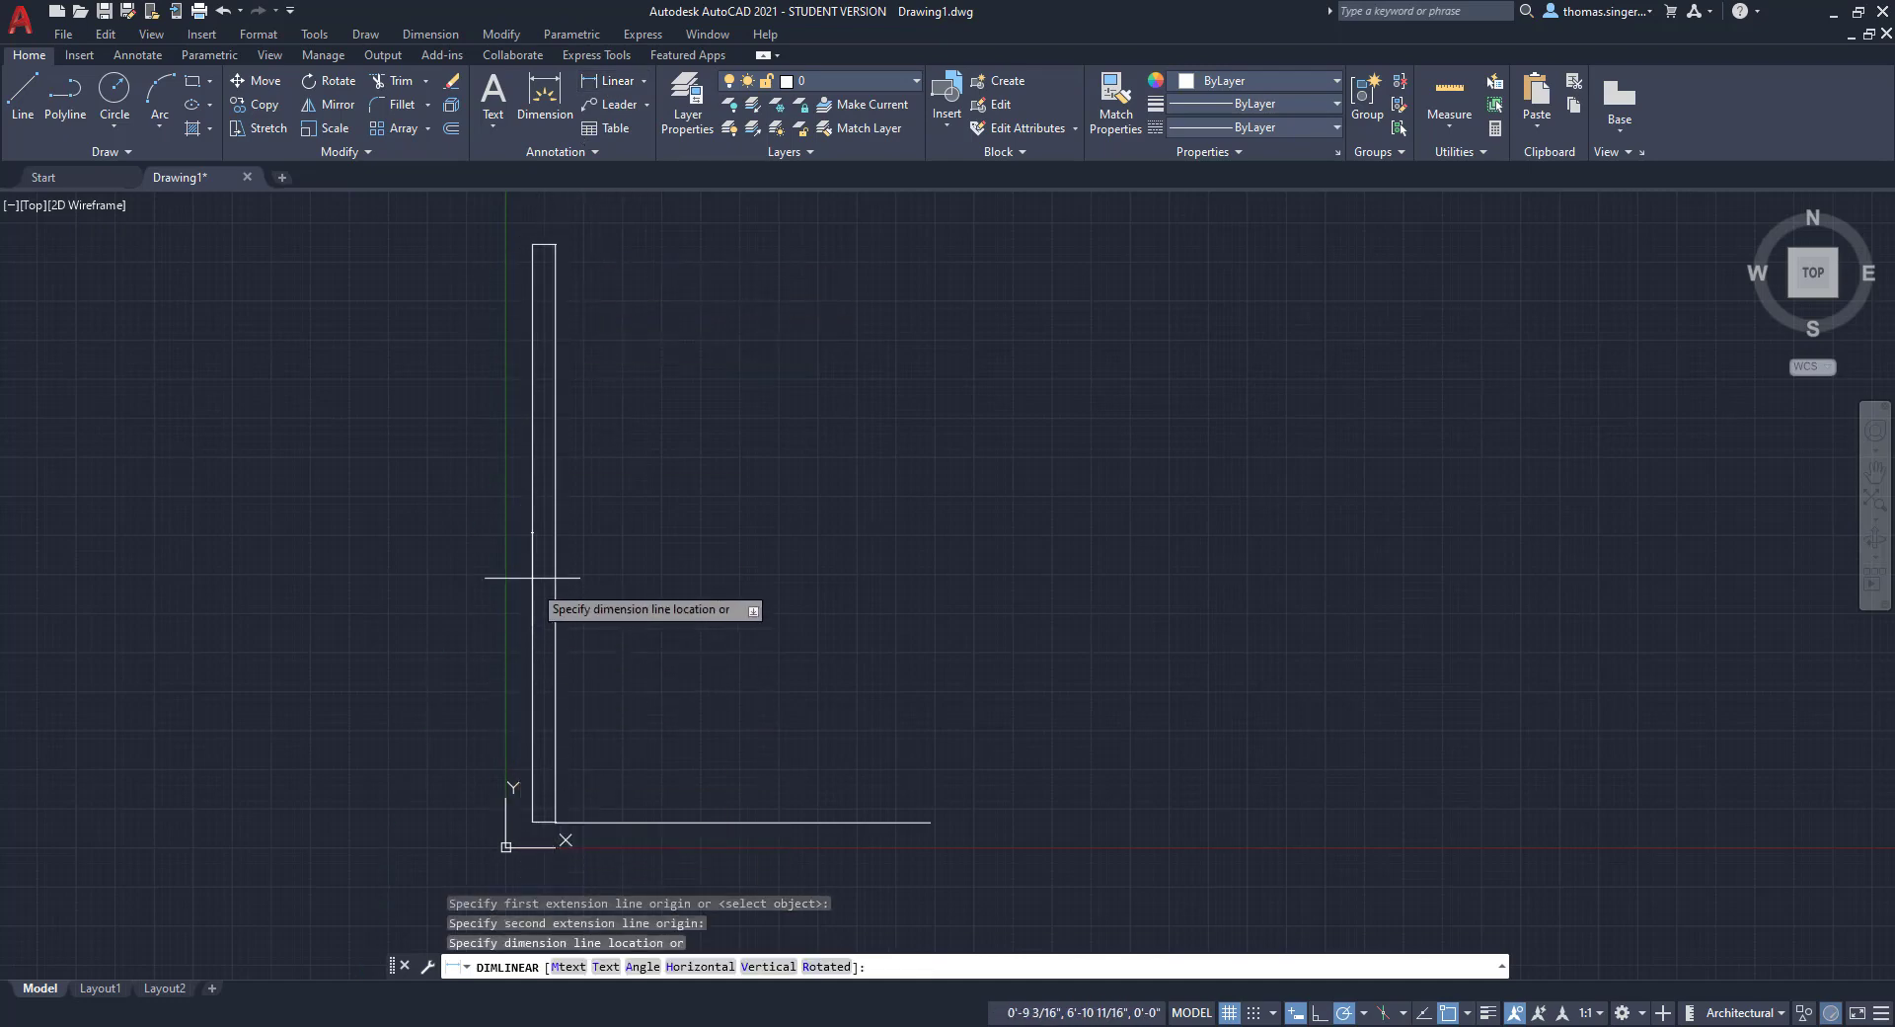
click(532, 529)
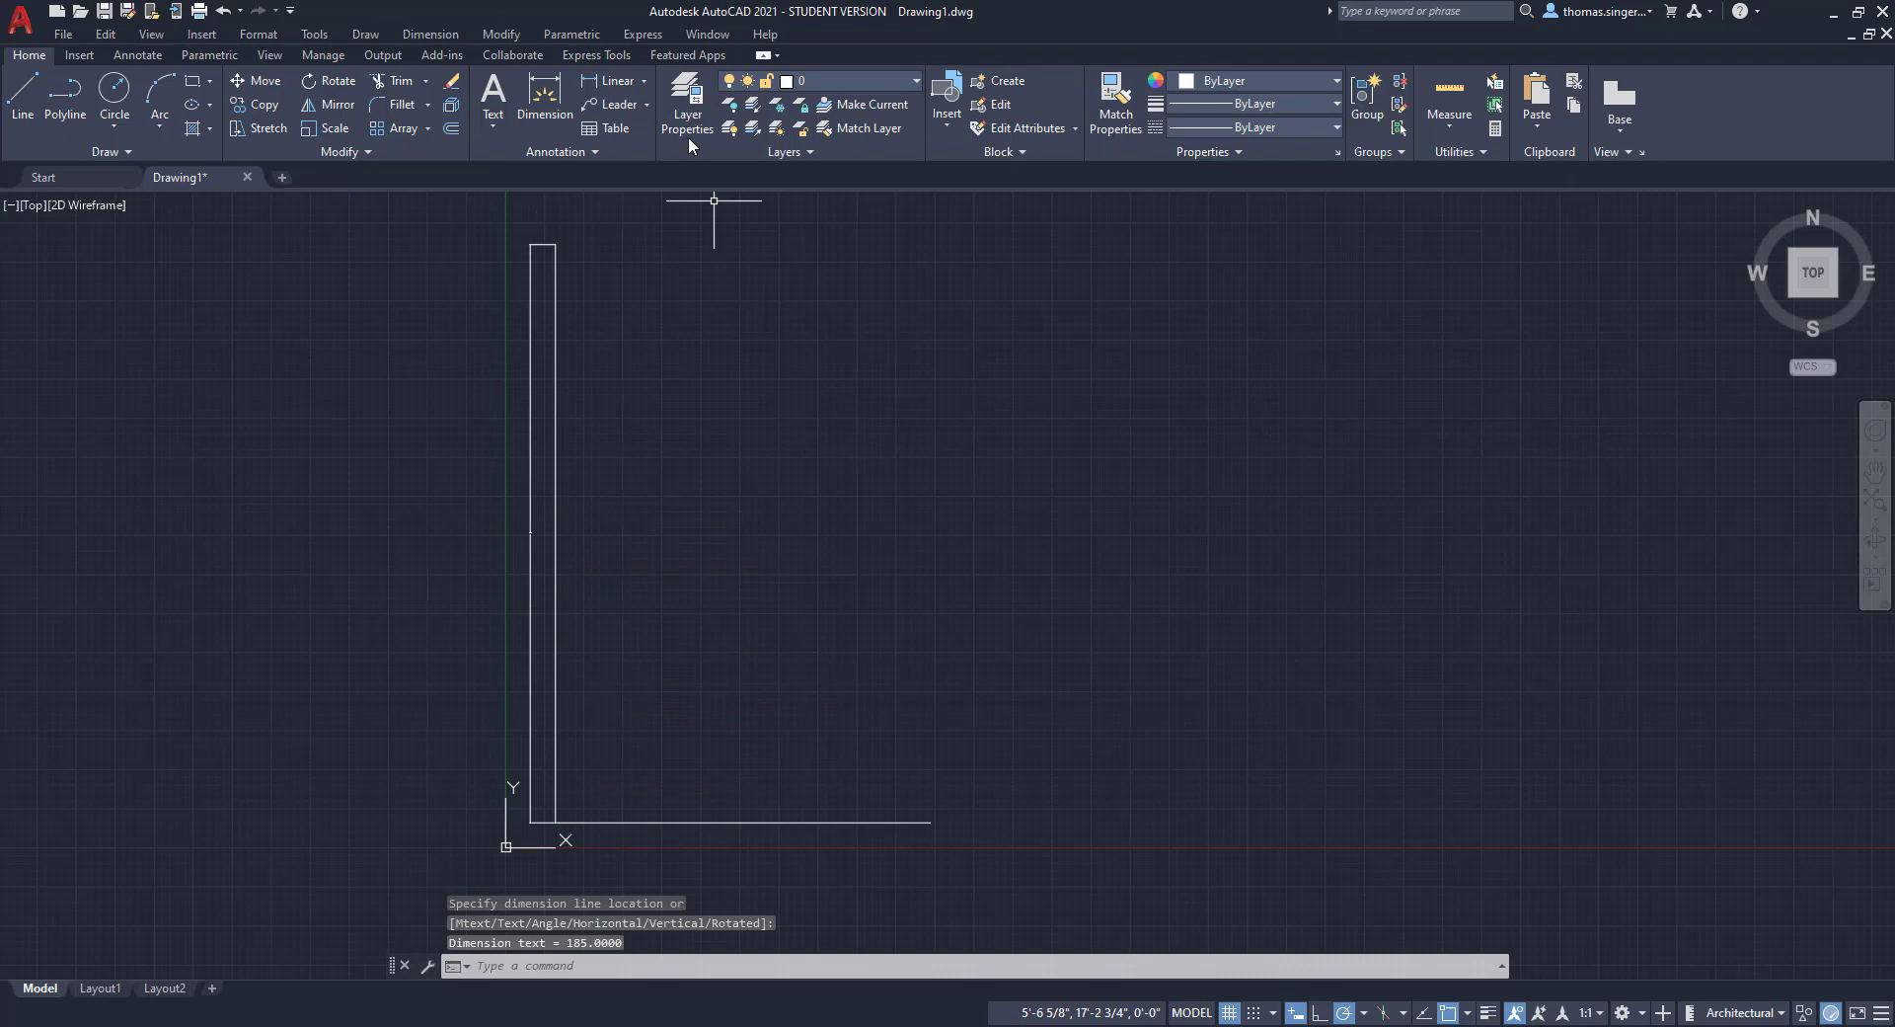
Step: Dimension the horizontal line, reading 120.0000
click(606, 80)
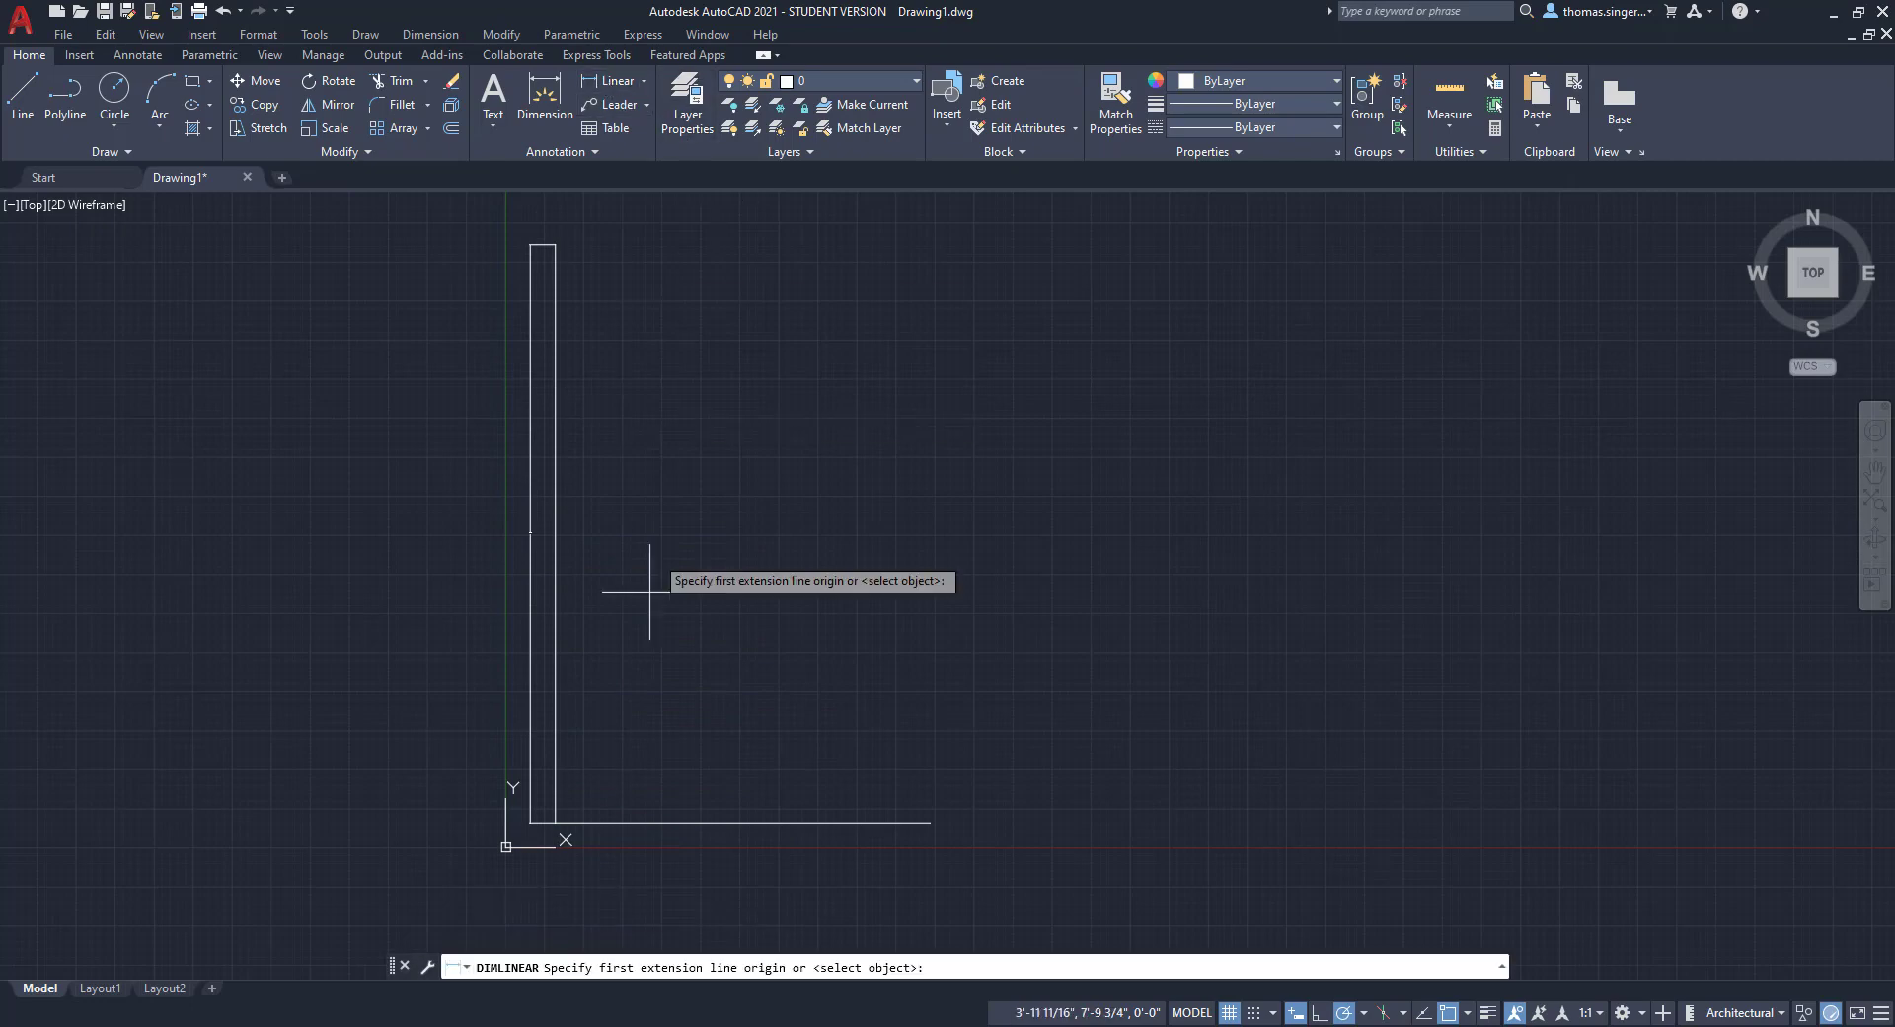
click(931, 821)
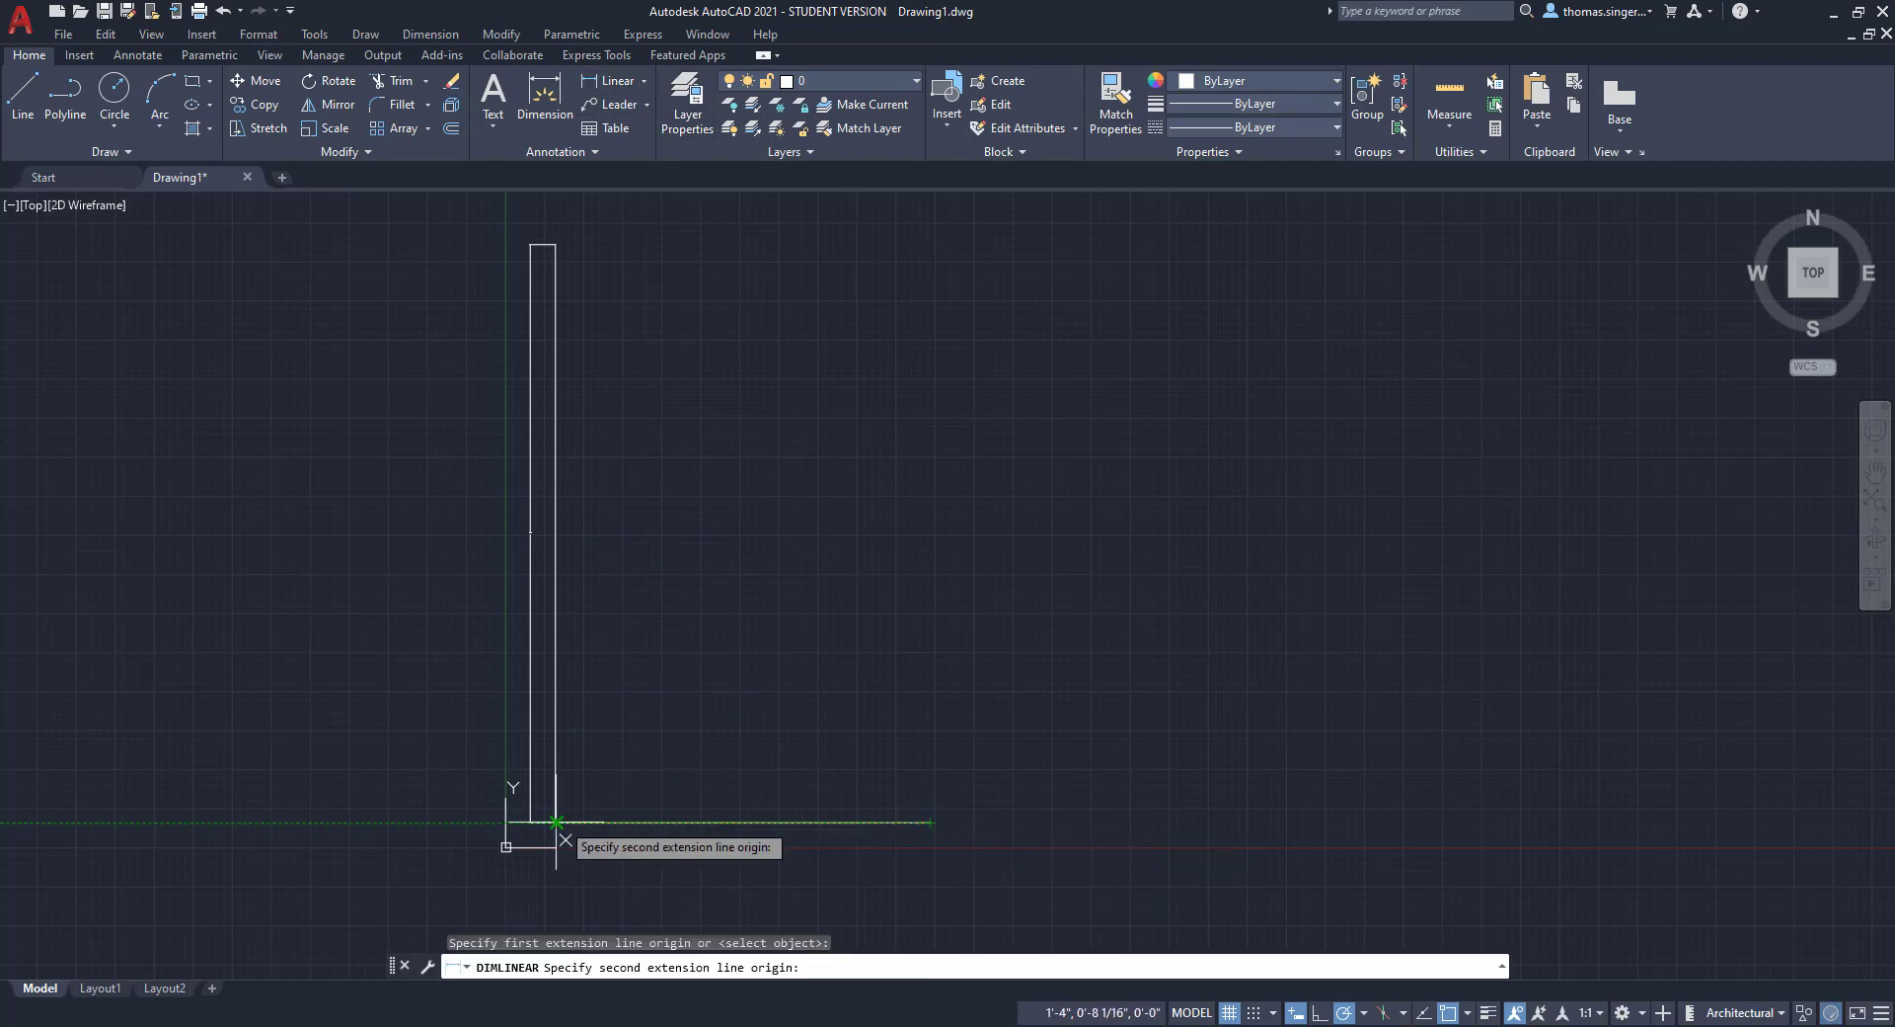
click(558, 826)
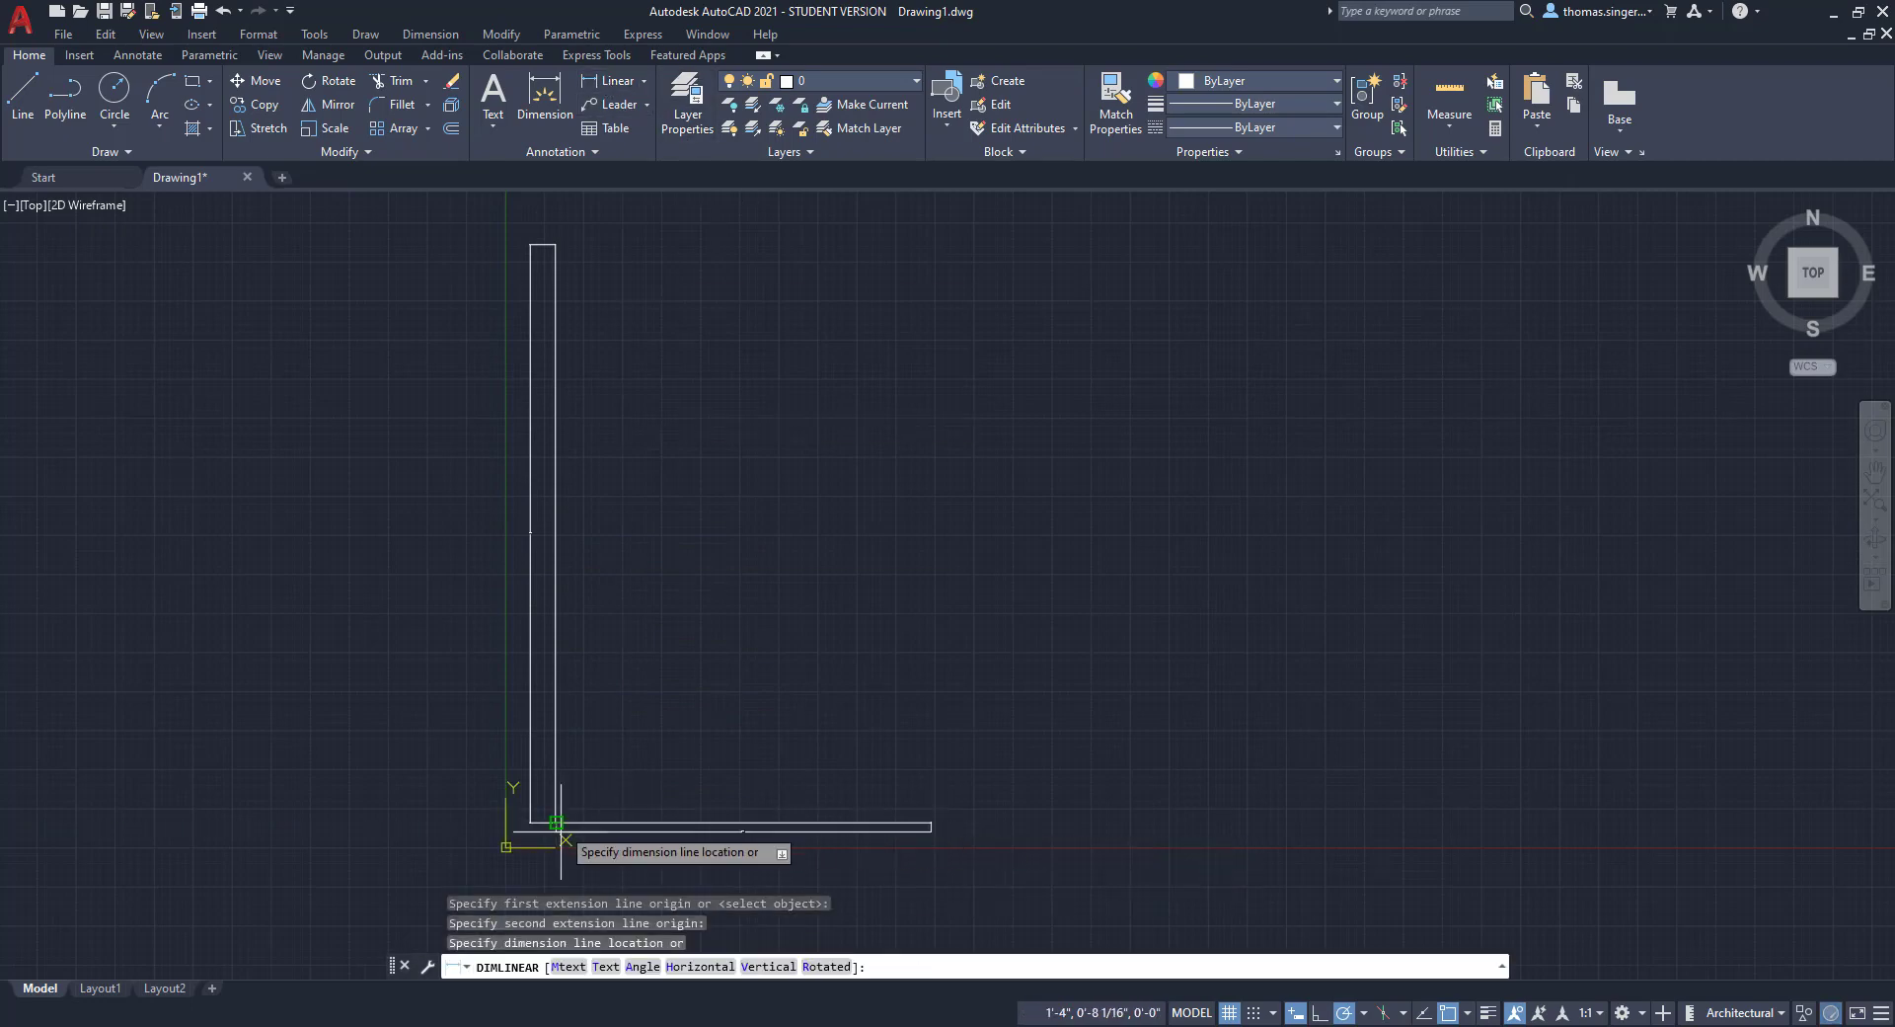
click(663, 838)
scroll(525, 573, up, 10)
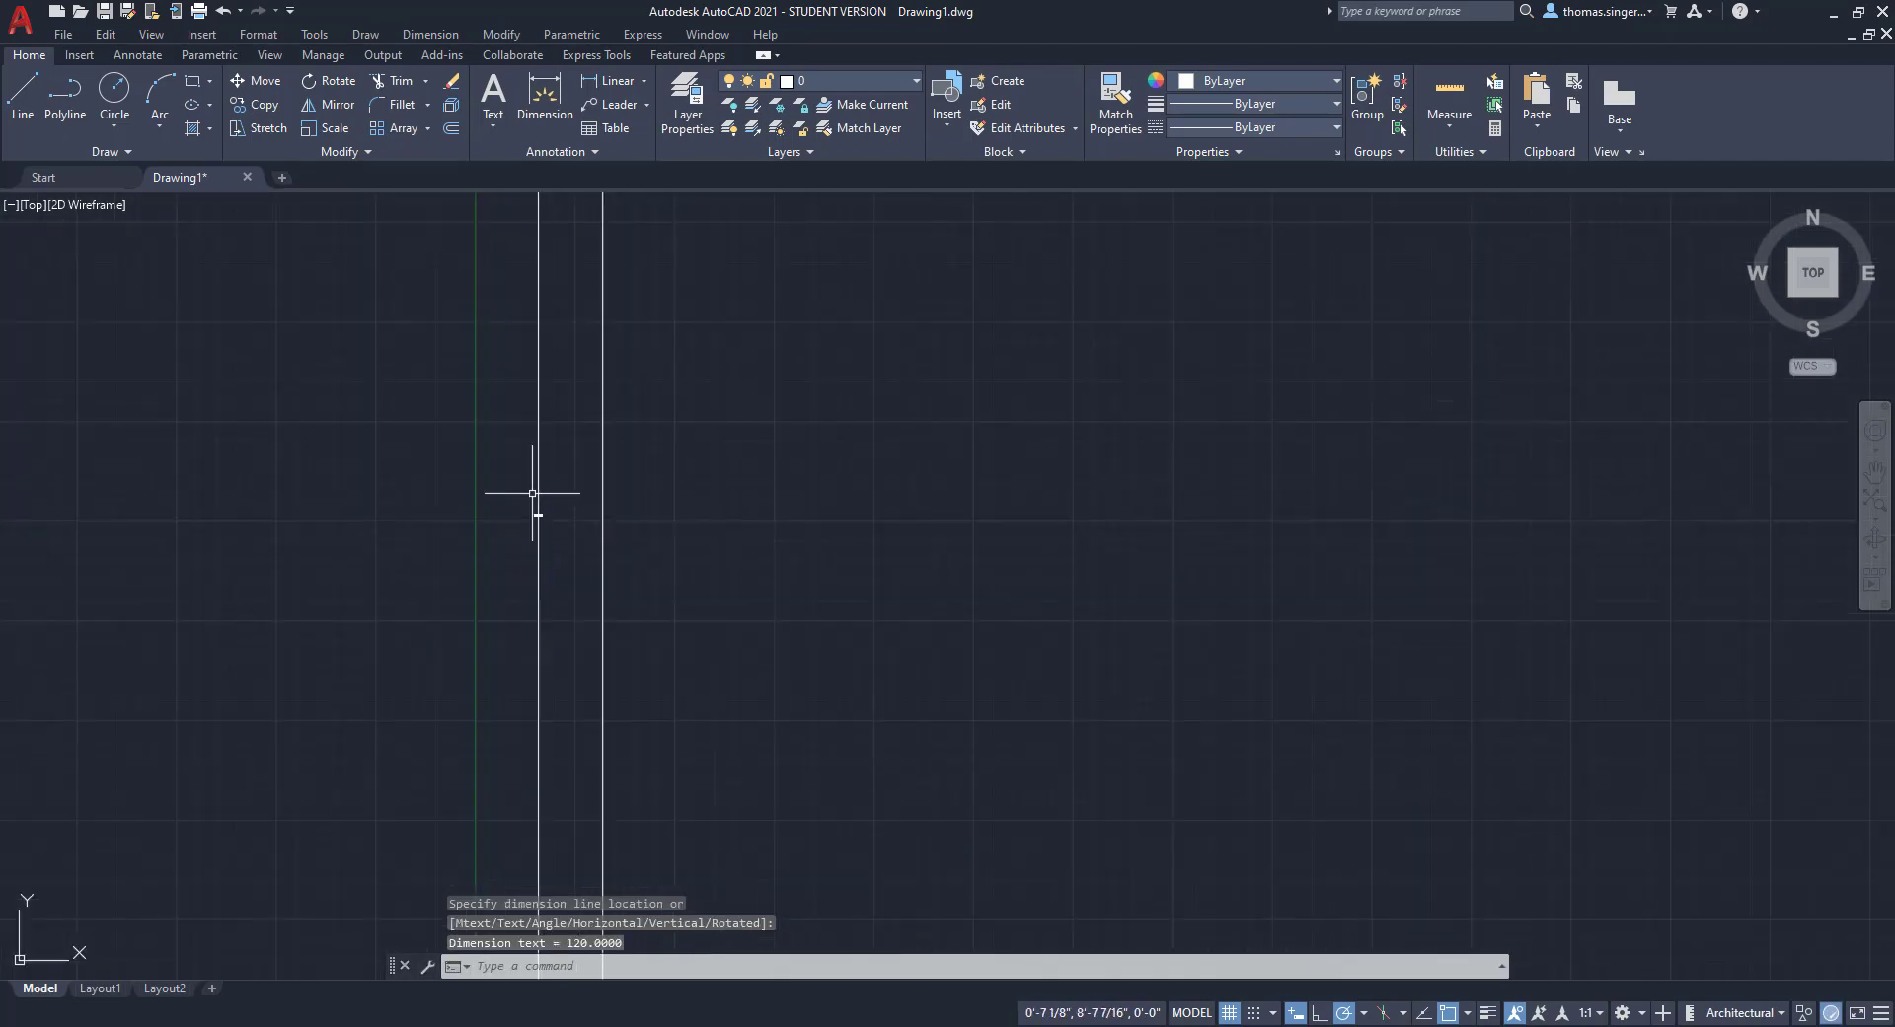
scroll(514, 528, up, 4)
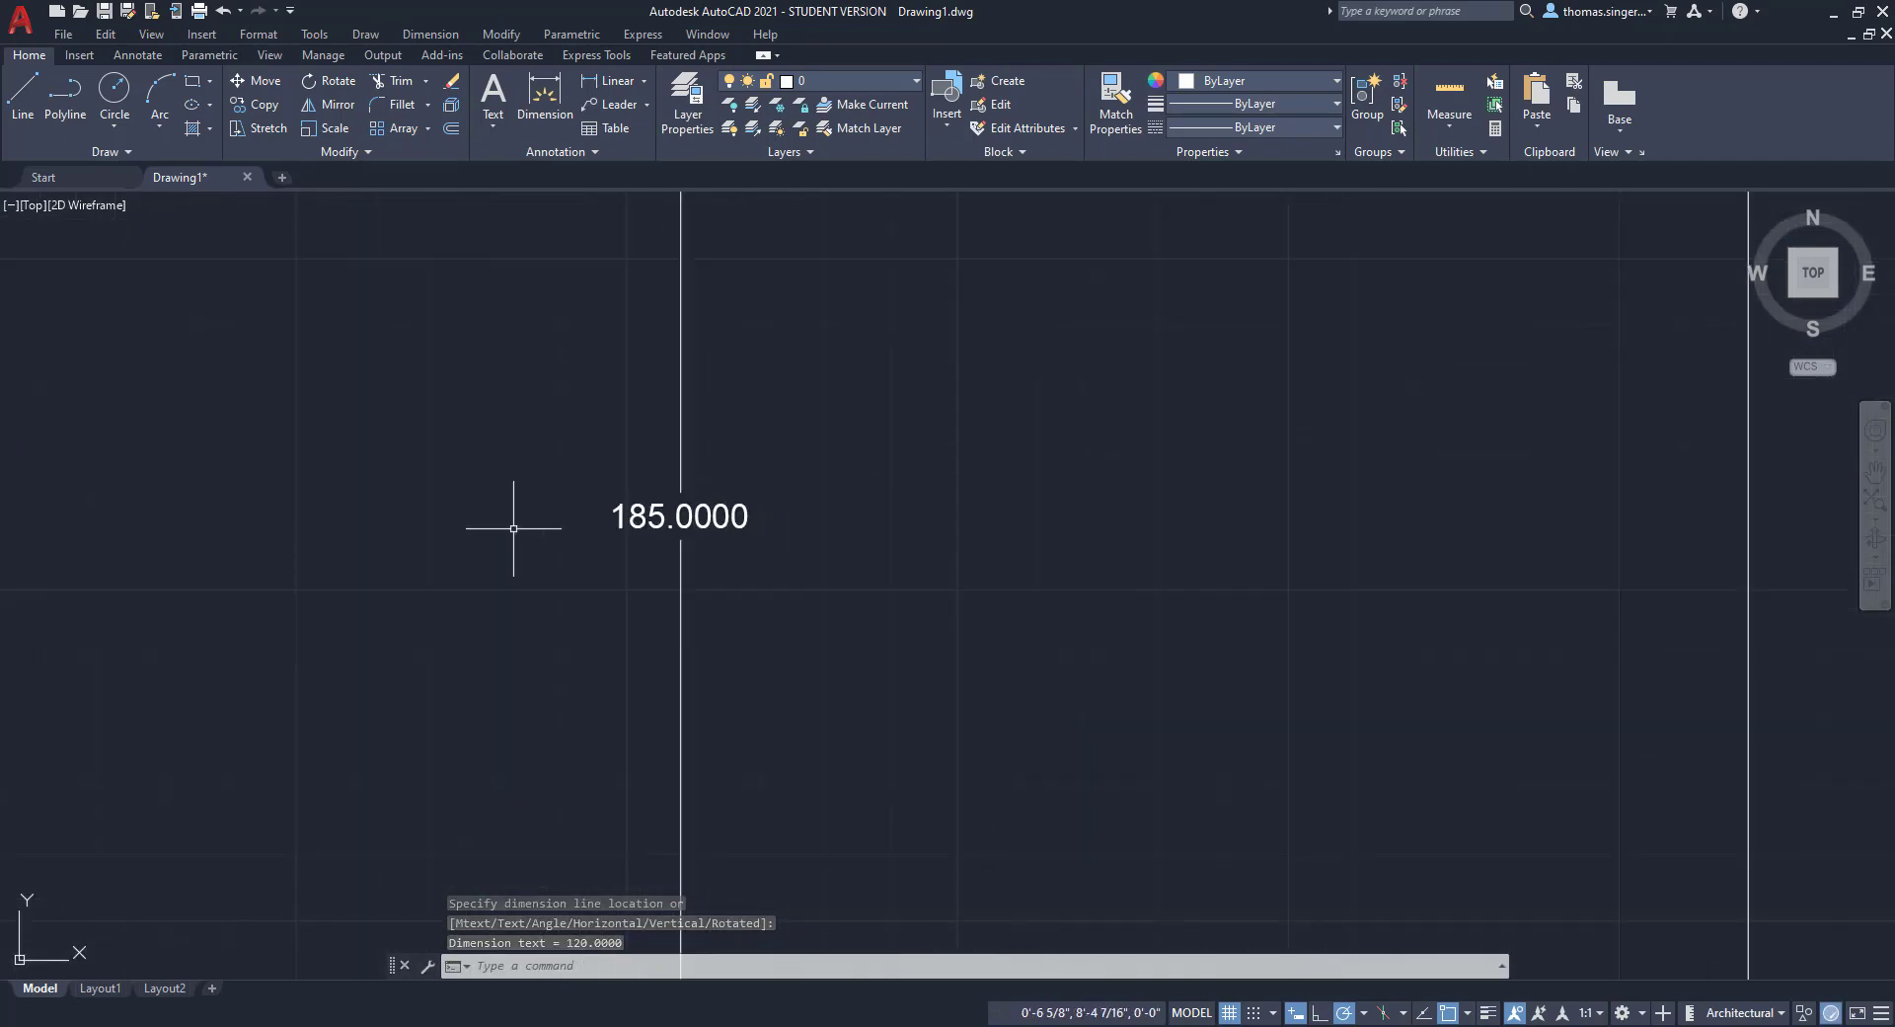
scroll(513, 528, down, 12)
scroll(793, 865, down, 5)
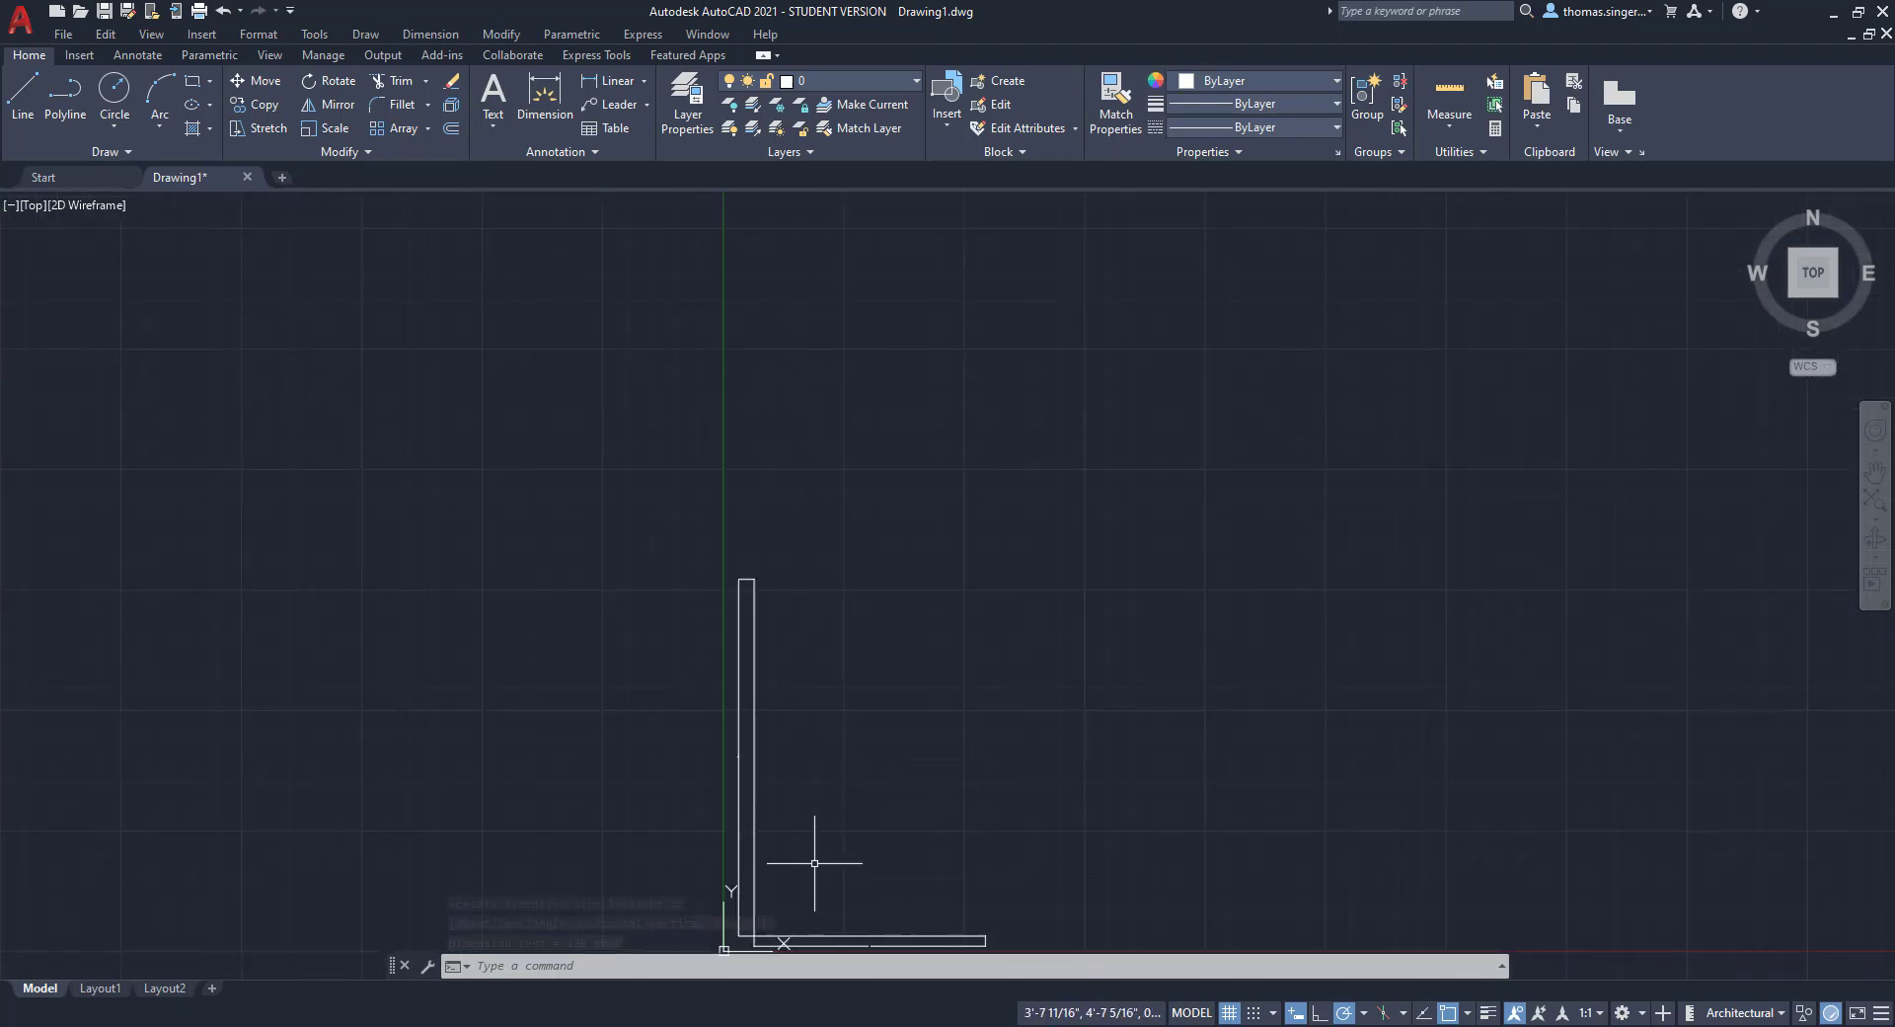
mouse_move(803, 868)
middle_down()
mouse_move(796, 795)
mouse_move(740, 698)
middle_up()
scroll(735, 701, up, 5)
scroll(859, 677, up, 6)
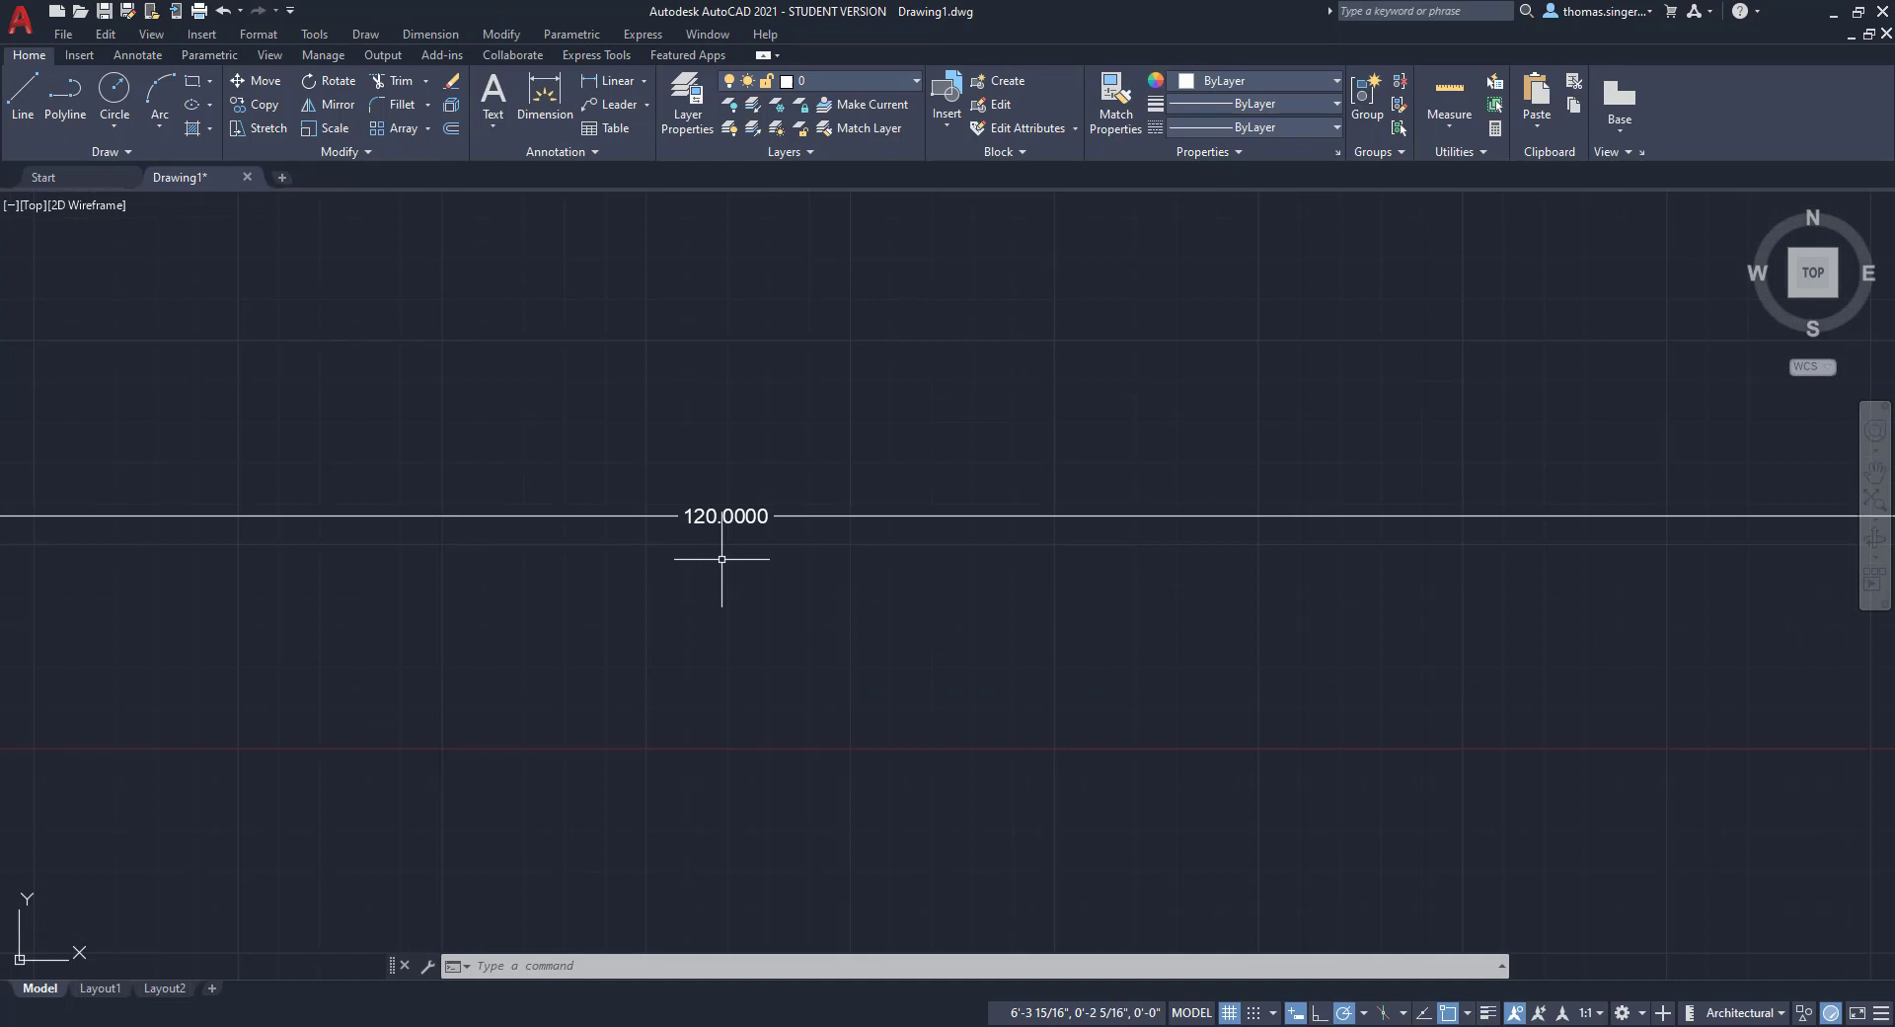
scroll(722, 559, down, 6)
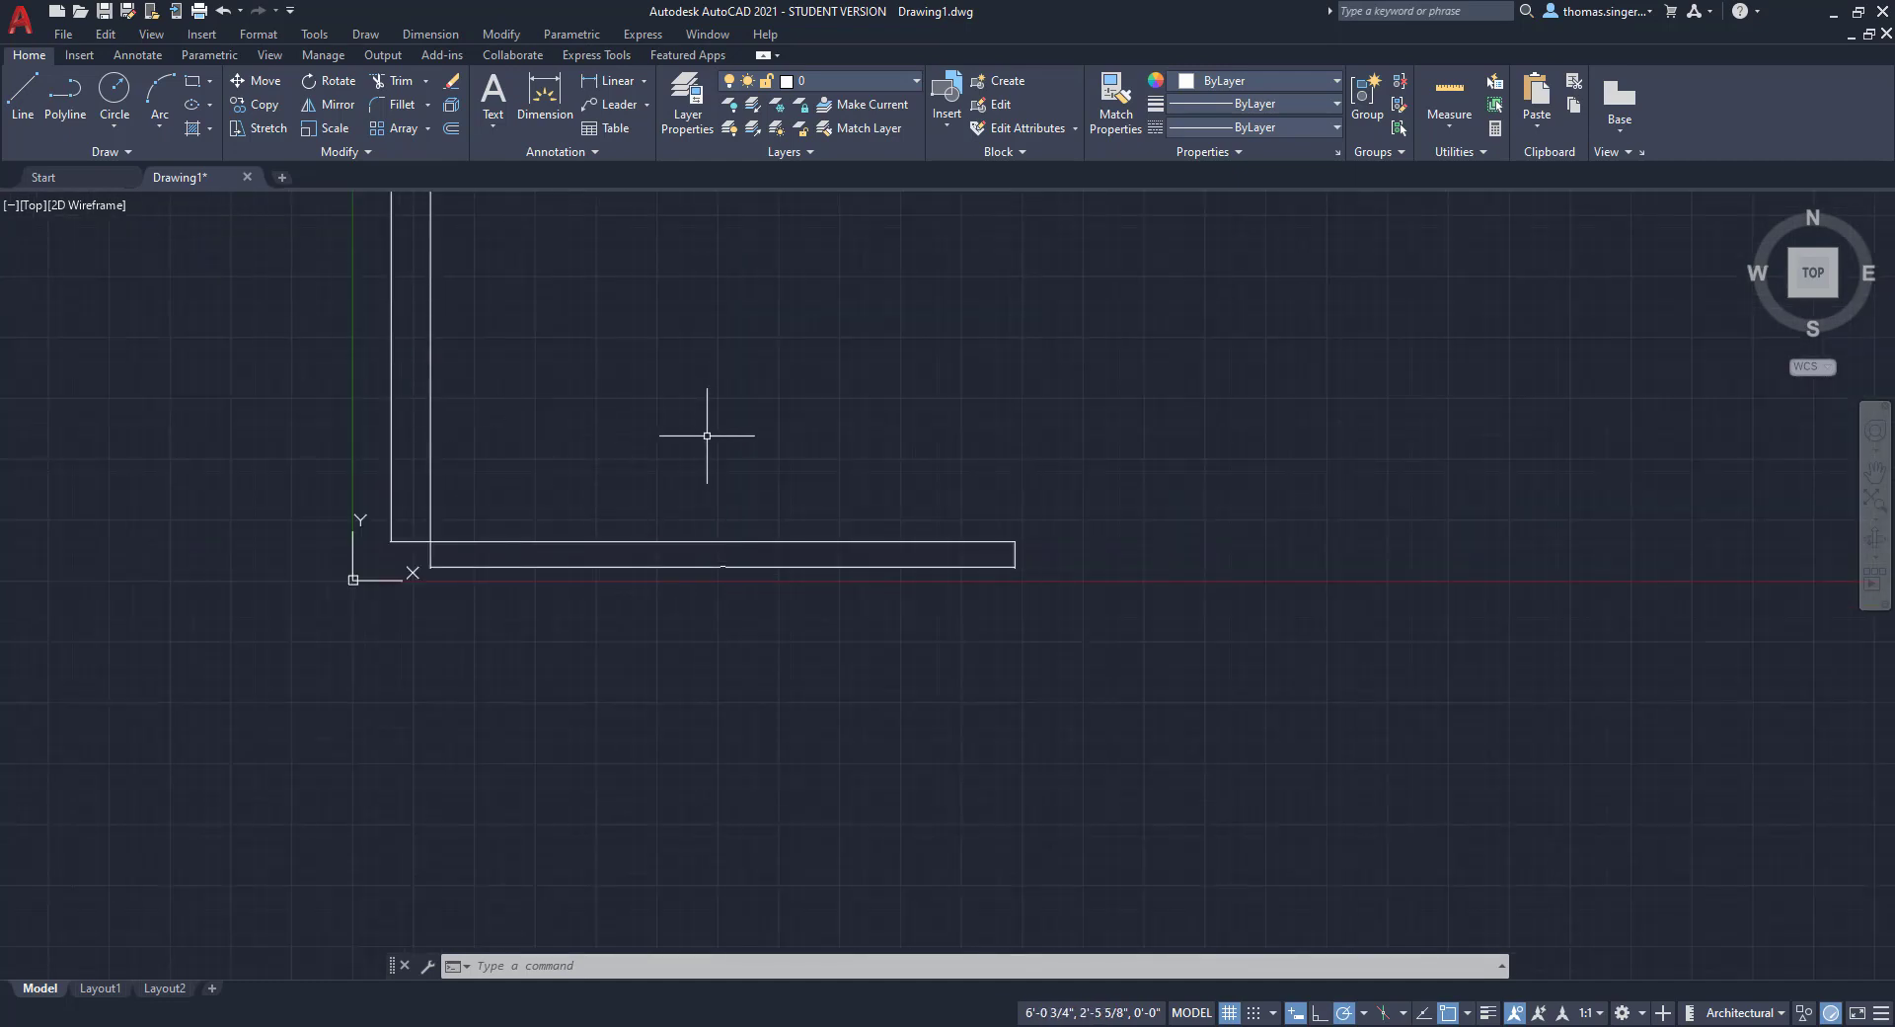
mouse_move(707, 431)
middle_down()
mouse_move(727, 572)
mouse_move(796, 646)
mouse_move(766, 748)
middle_up()
scroll(761, 655, down, 2)
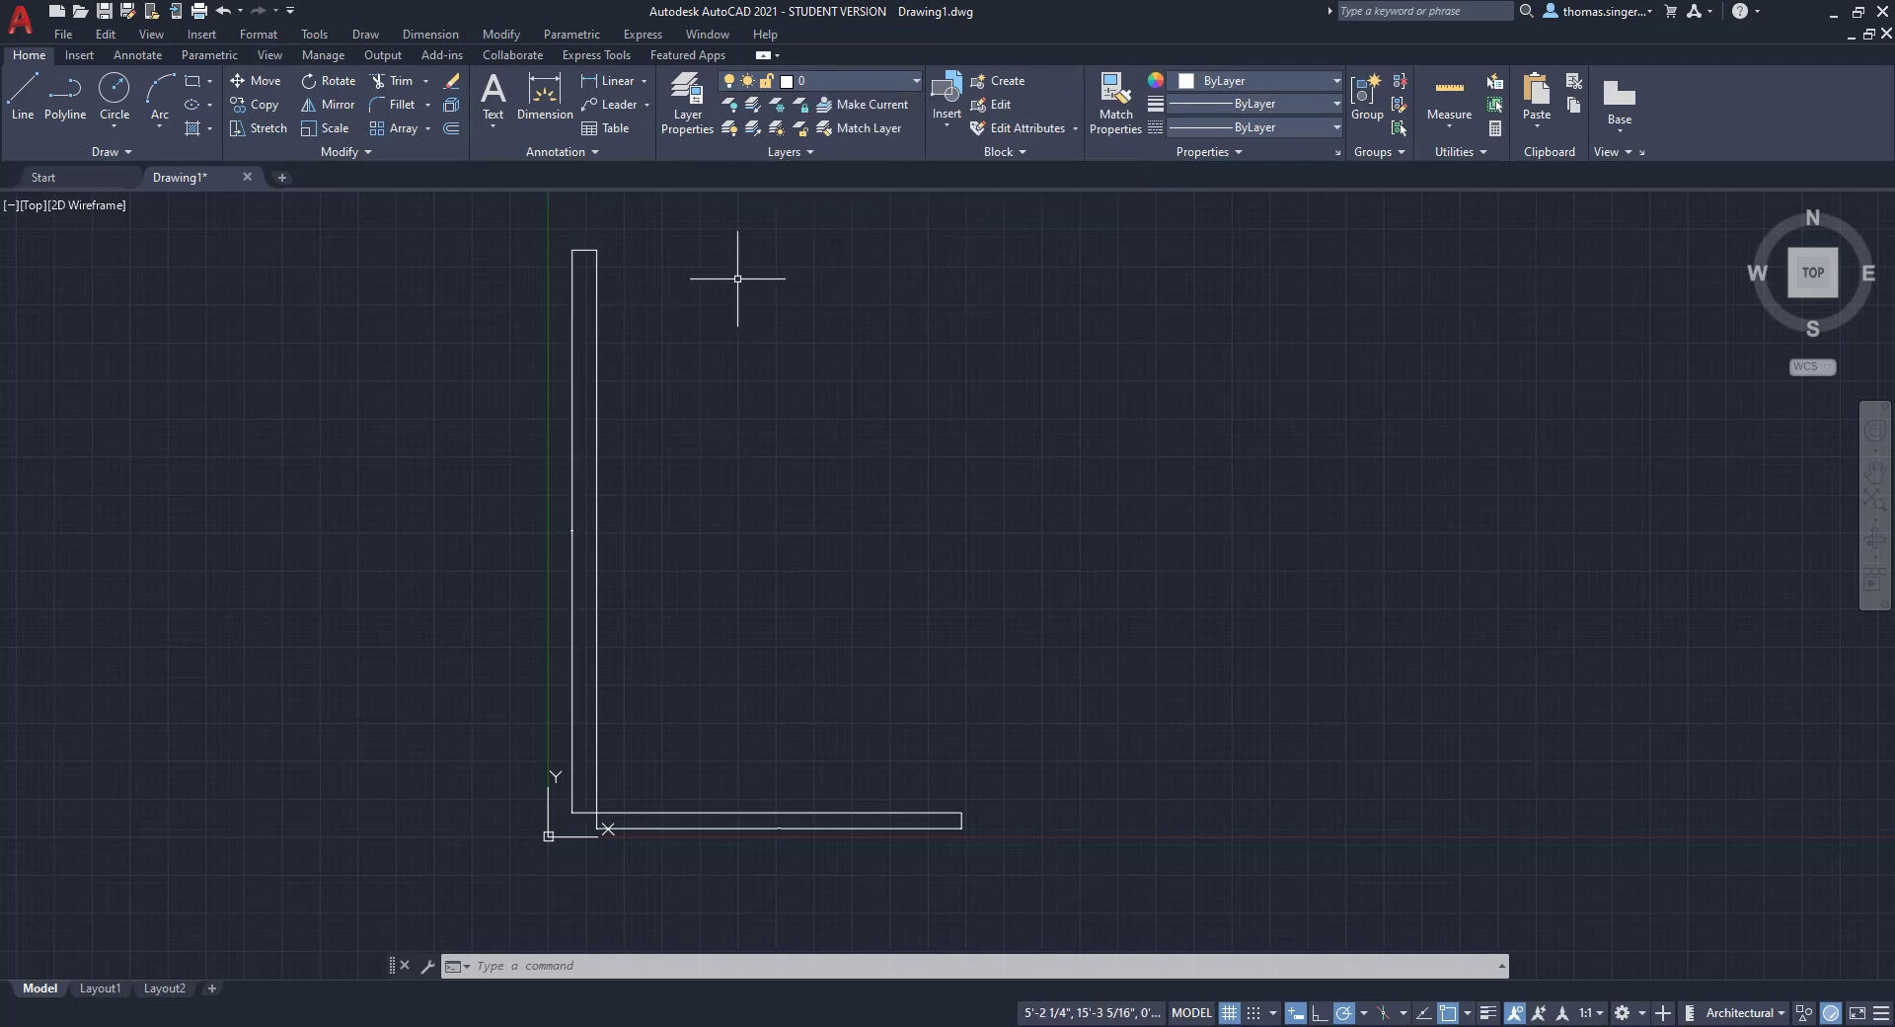
Step: Open the Dimension Style Manager from the expanded Annotation panel
click(595, 152)
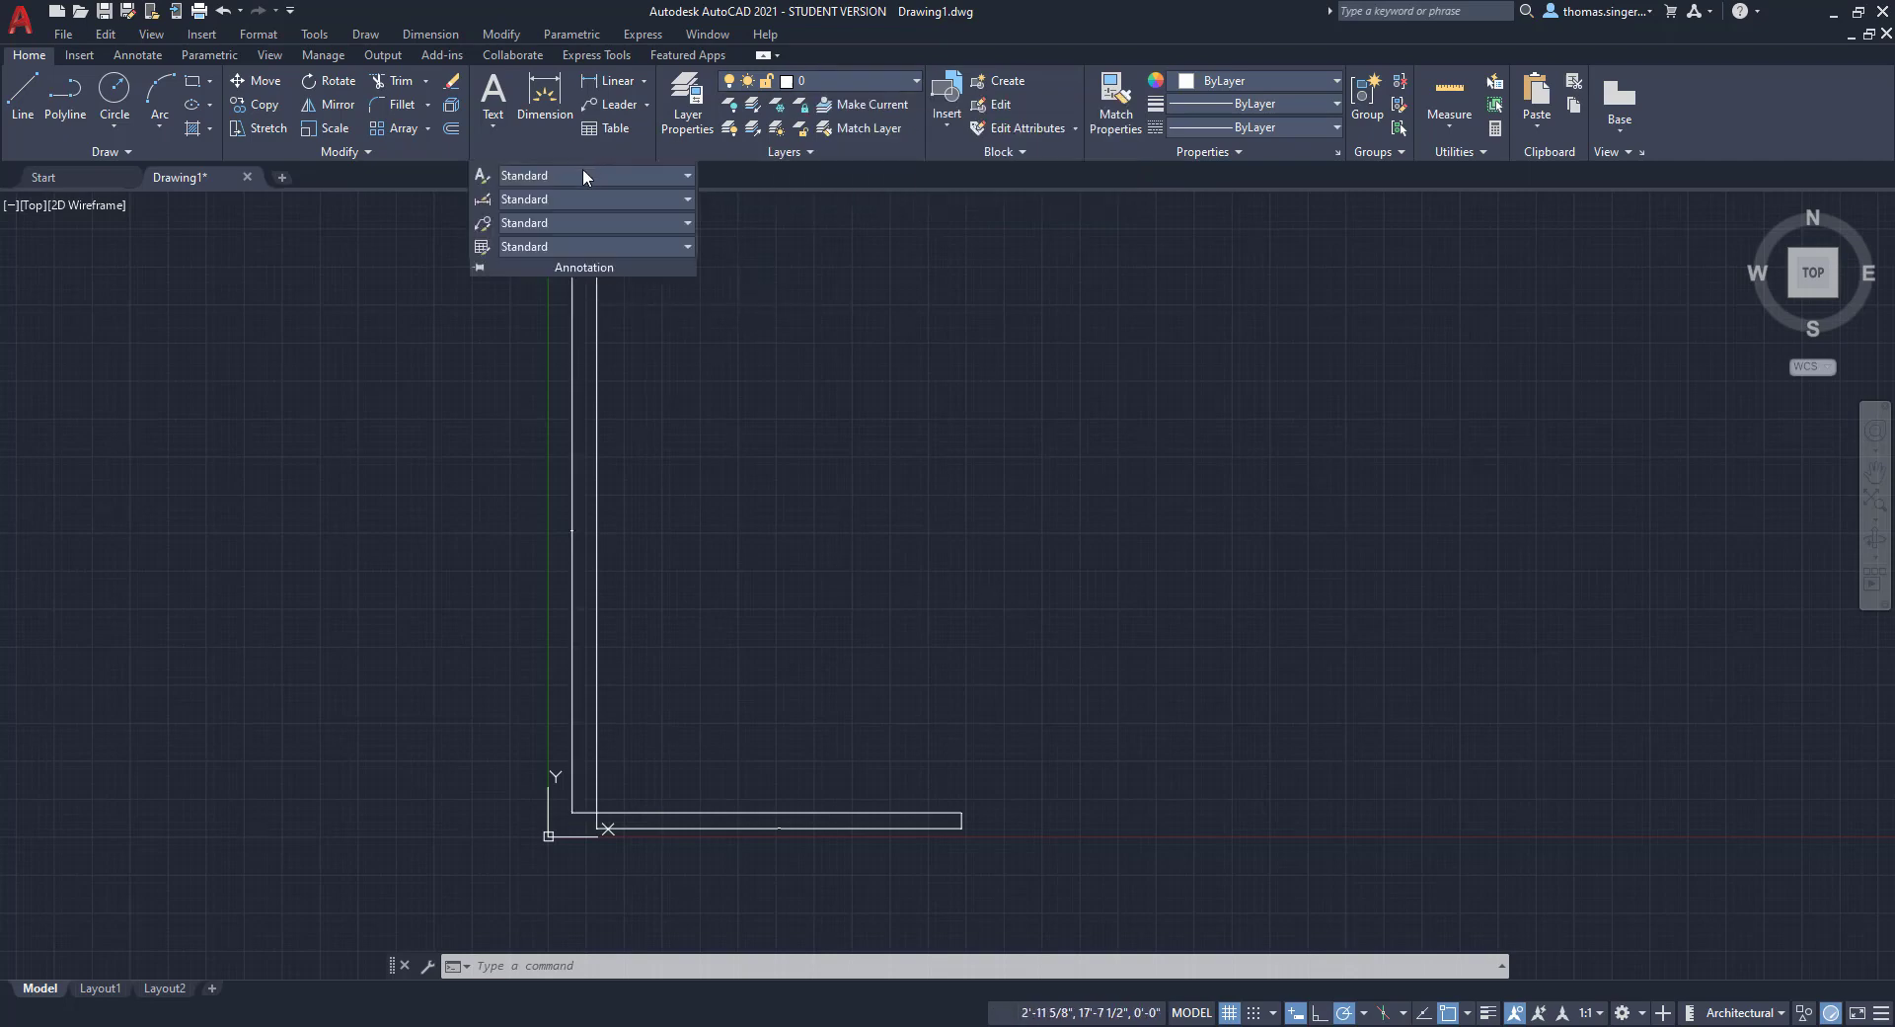
click(483, 202)
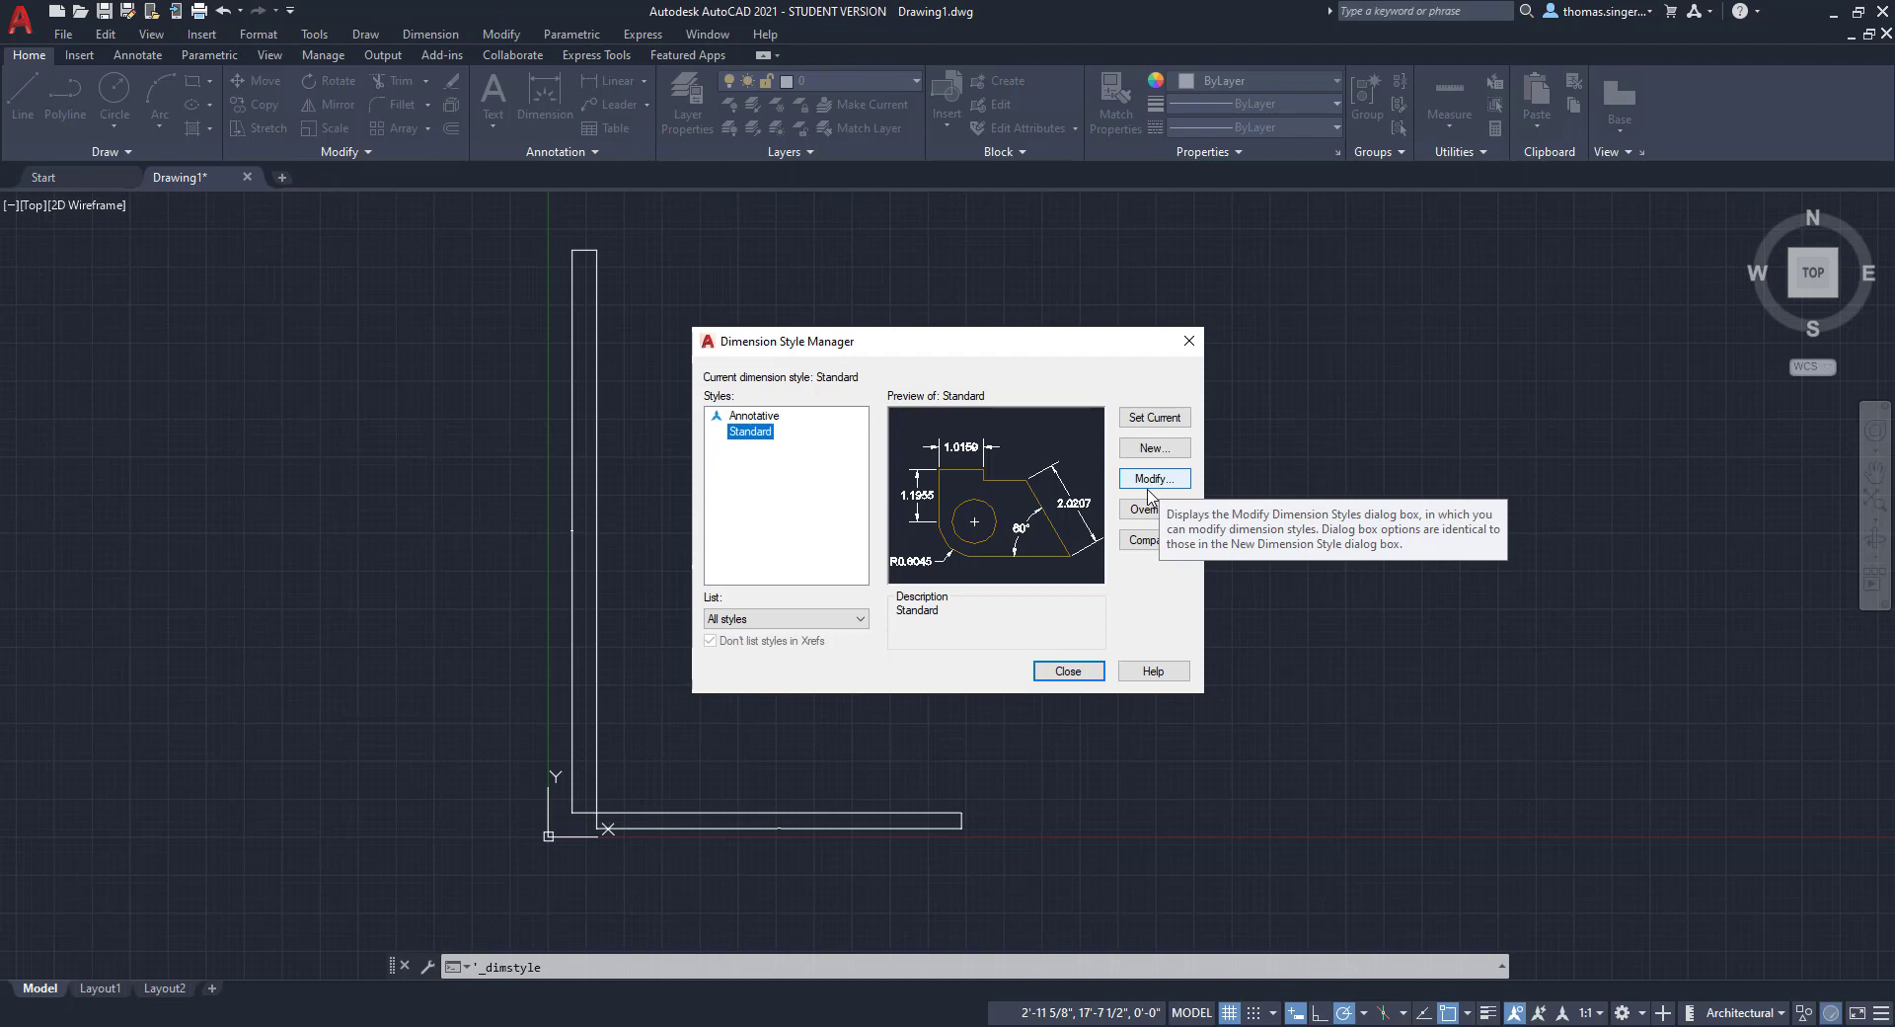
Step: Change the Standard style's primary unit format to Architectural and accept it
click(1148, 484)
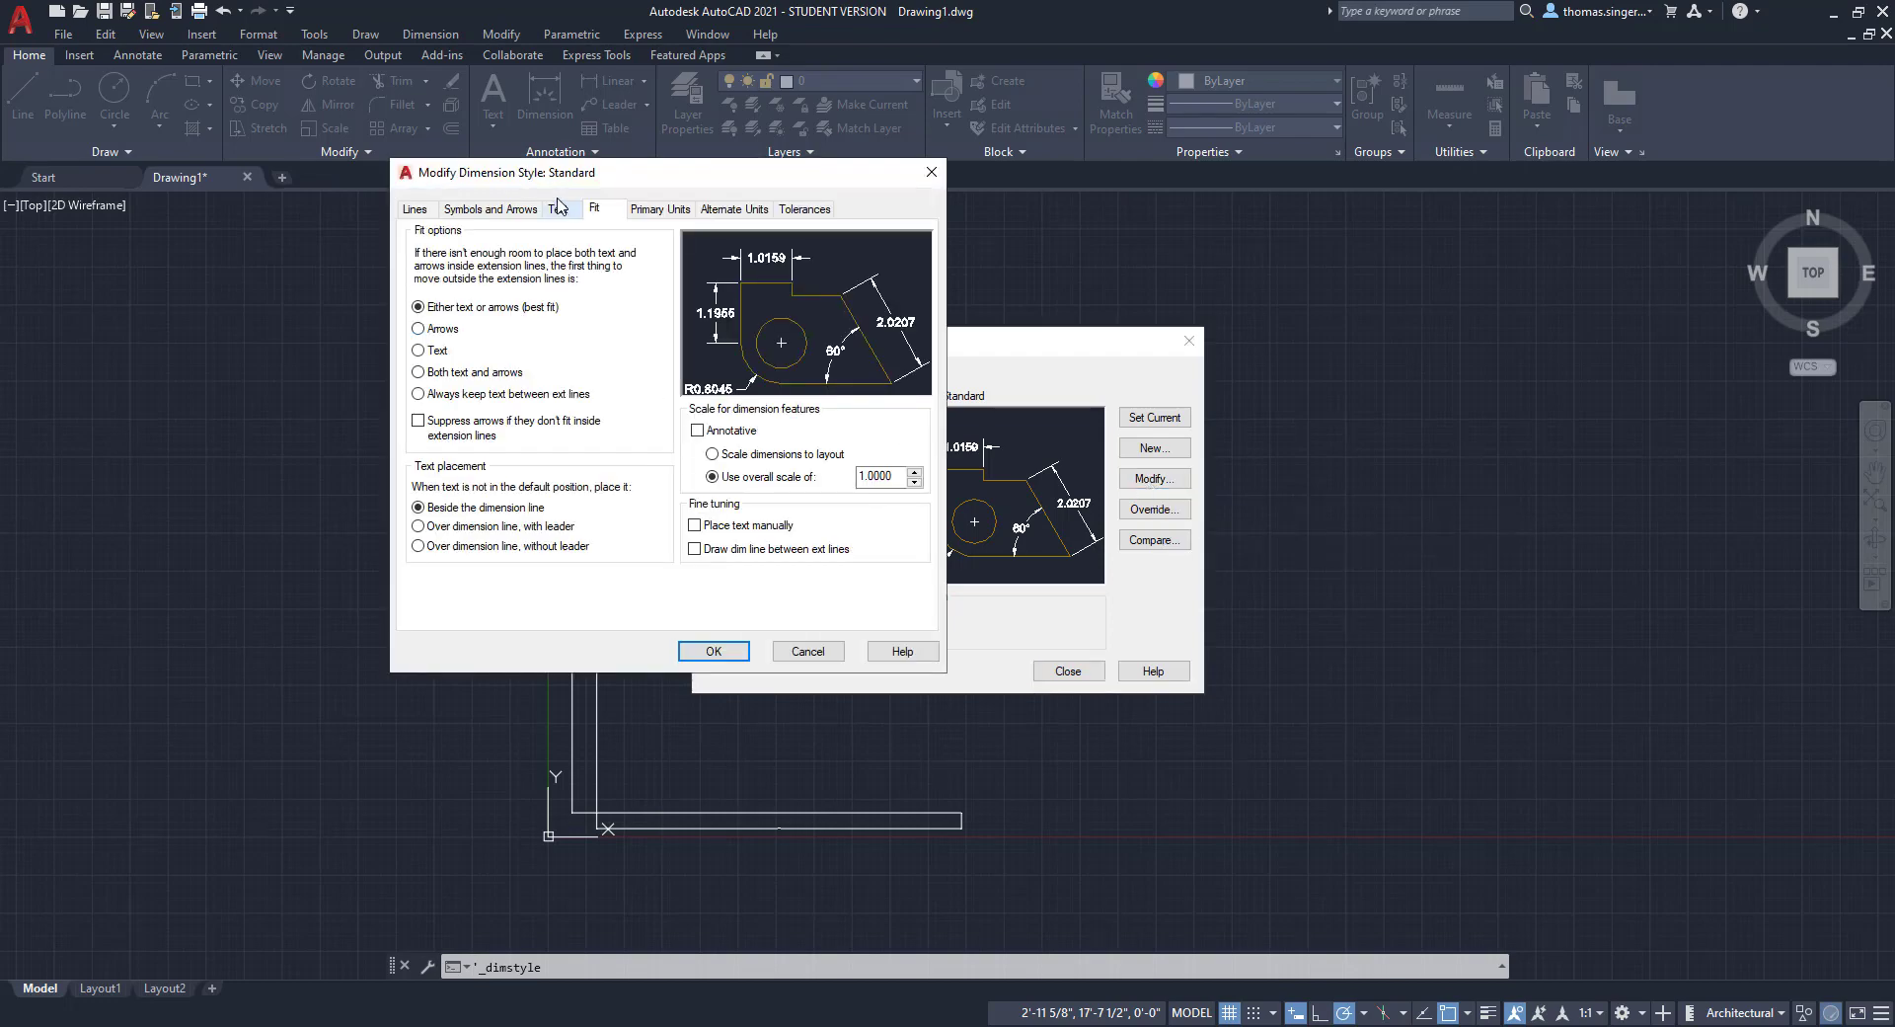
drag(650, 175, 953, 222)
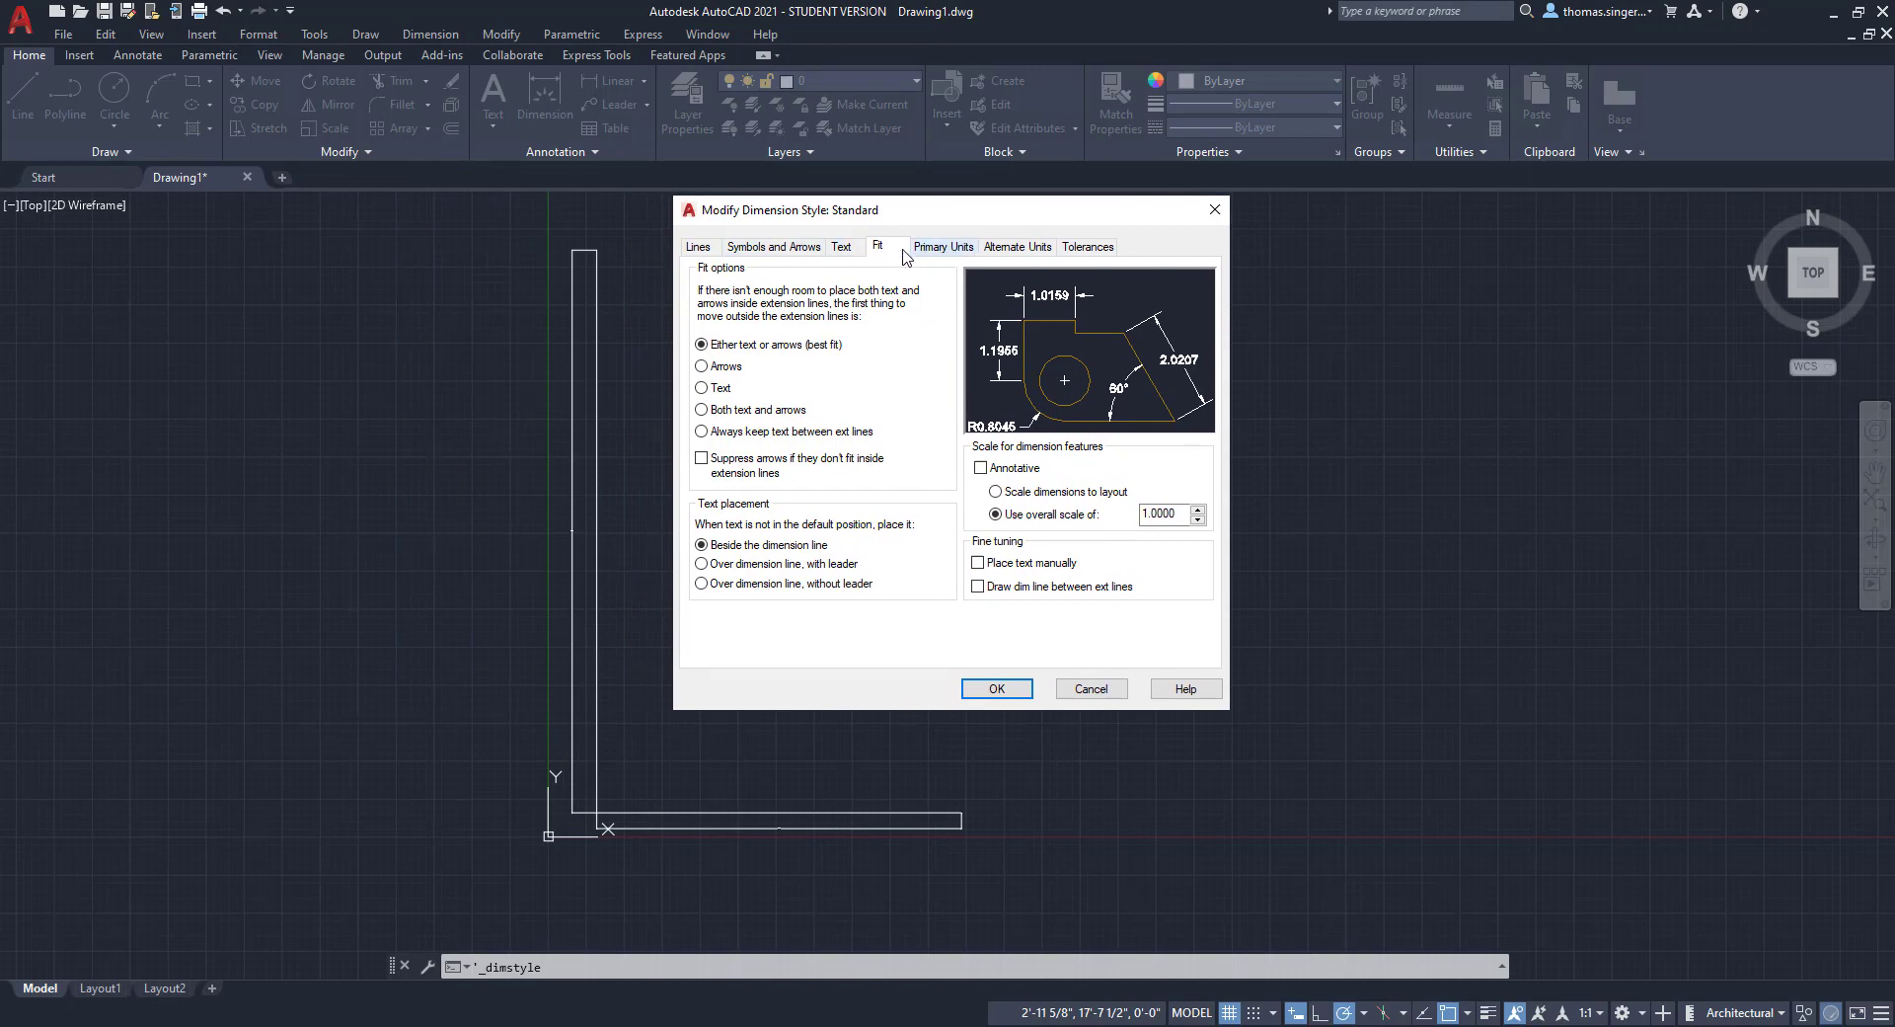
click(951, 251)
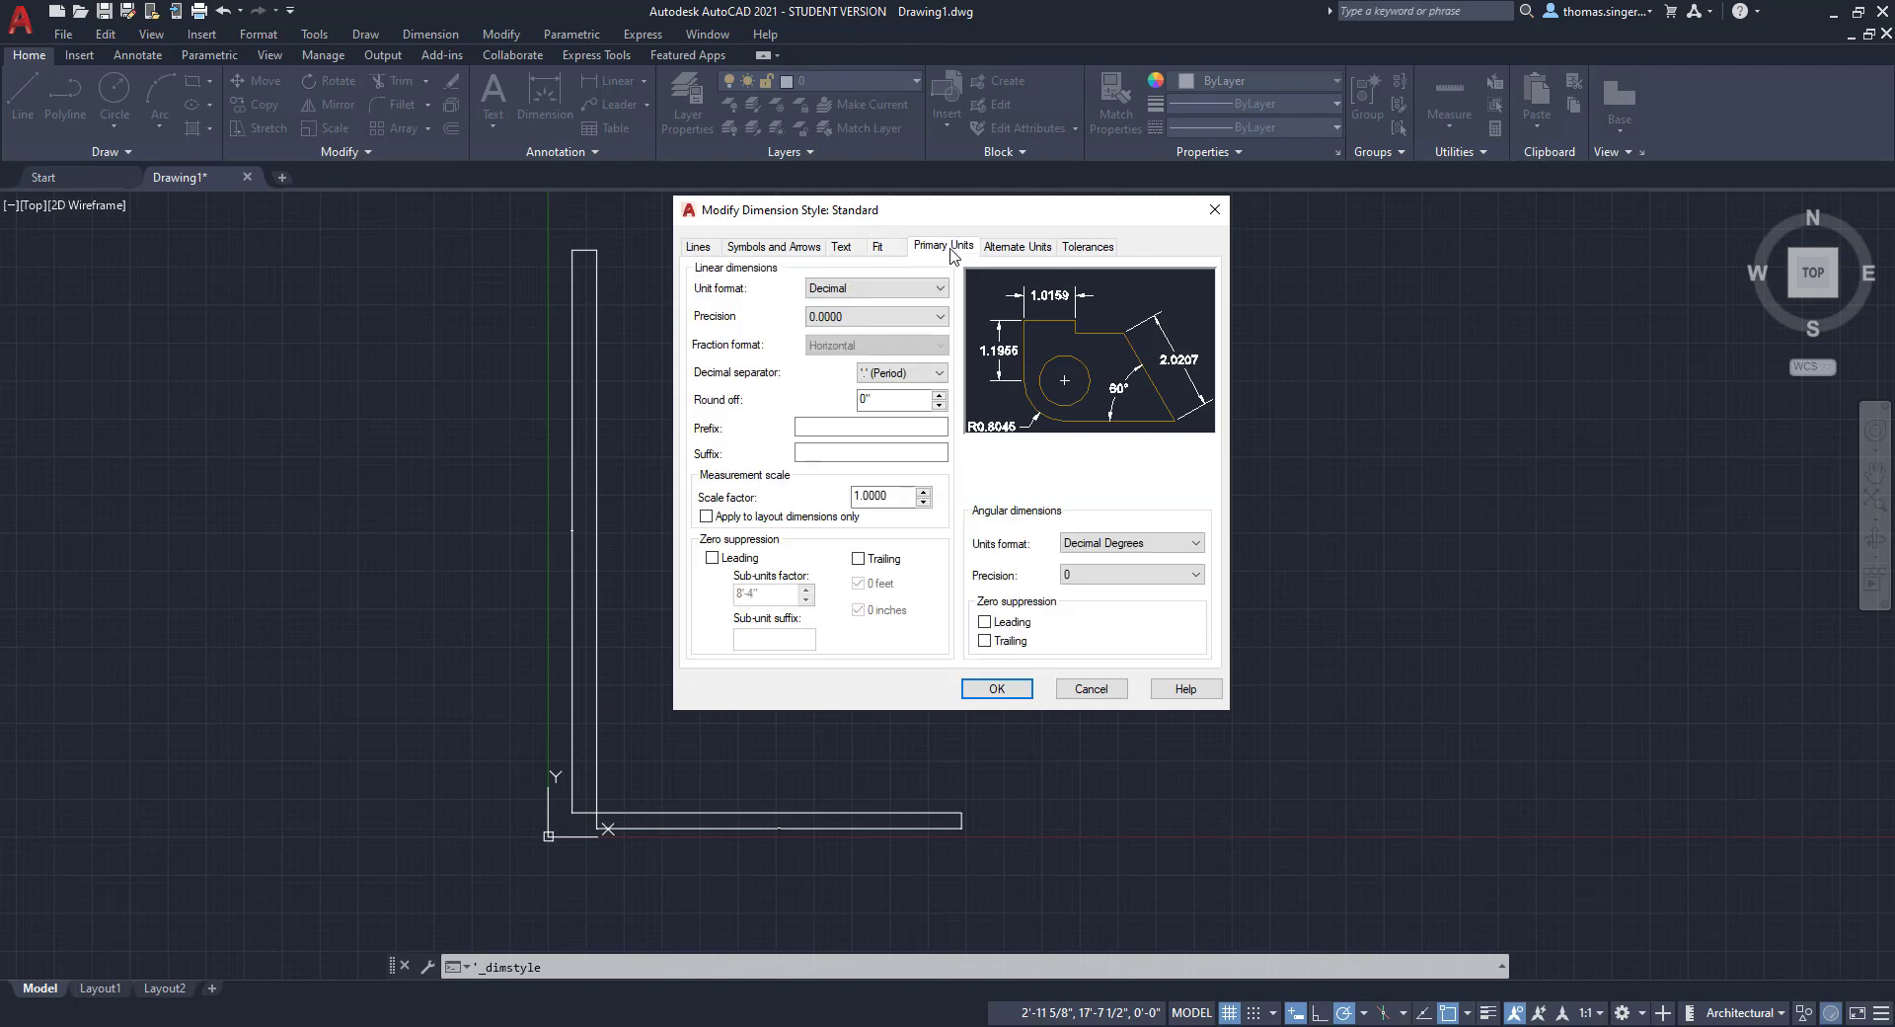
click(864, 292)
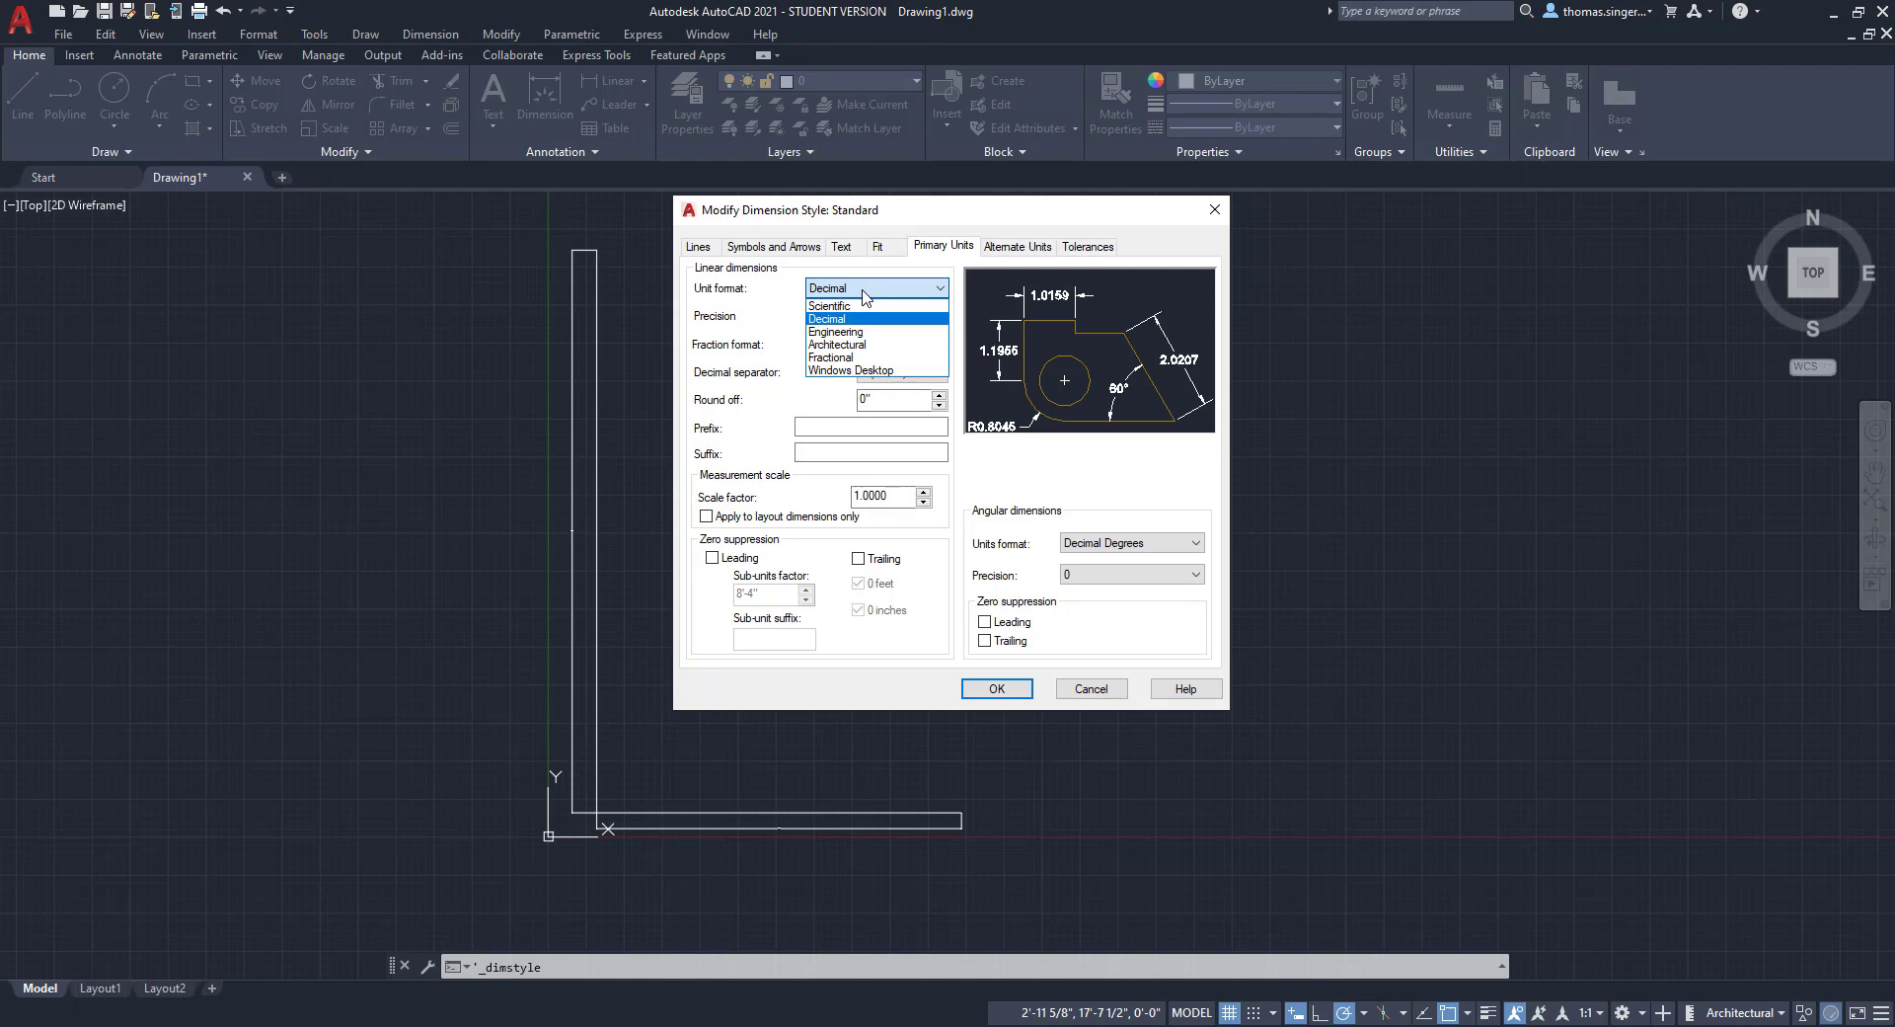
click(854, 346)
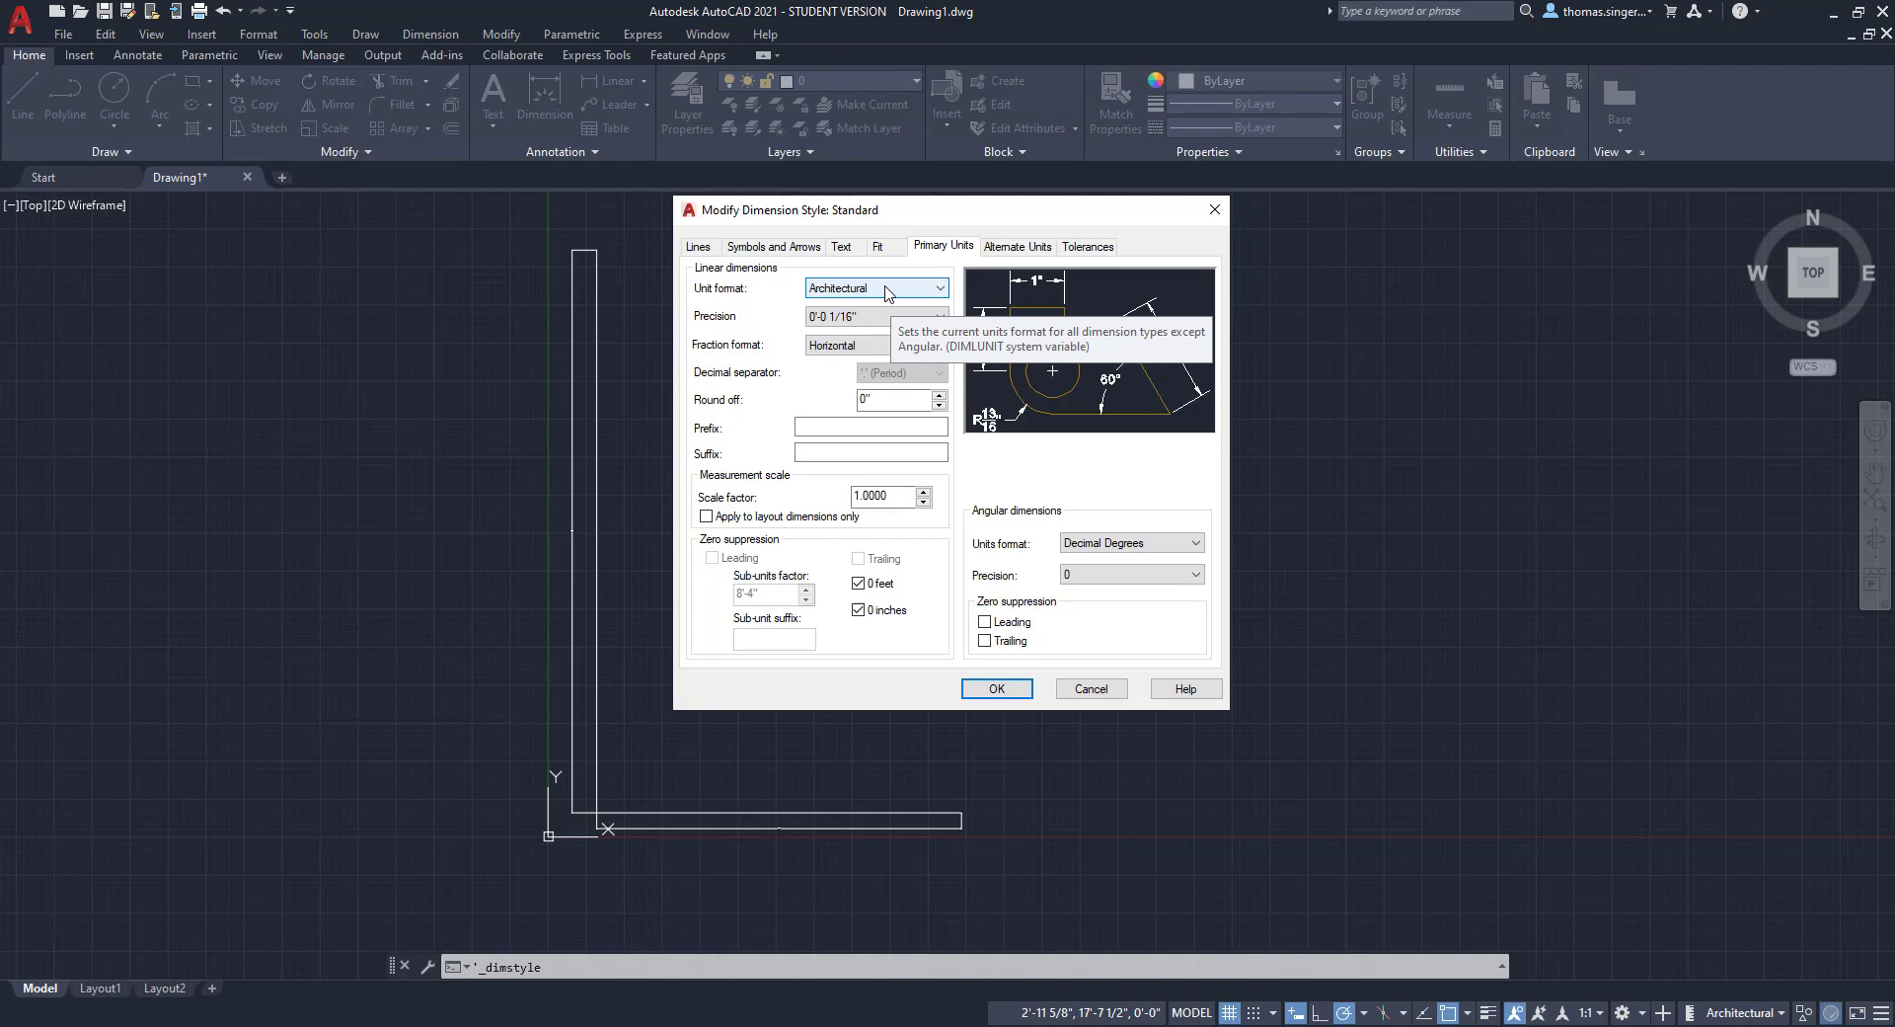
click(996, 691)
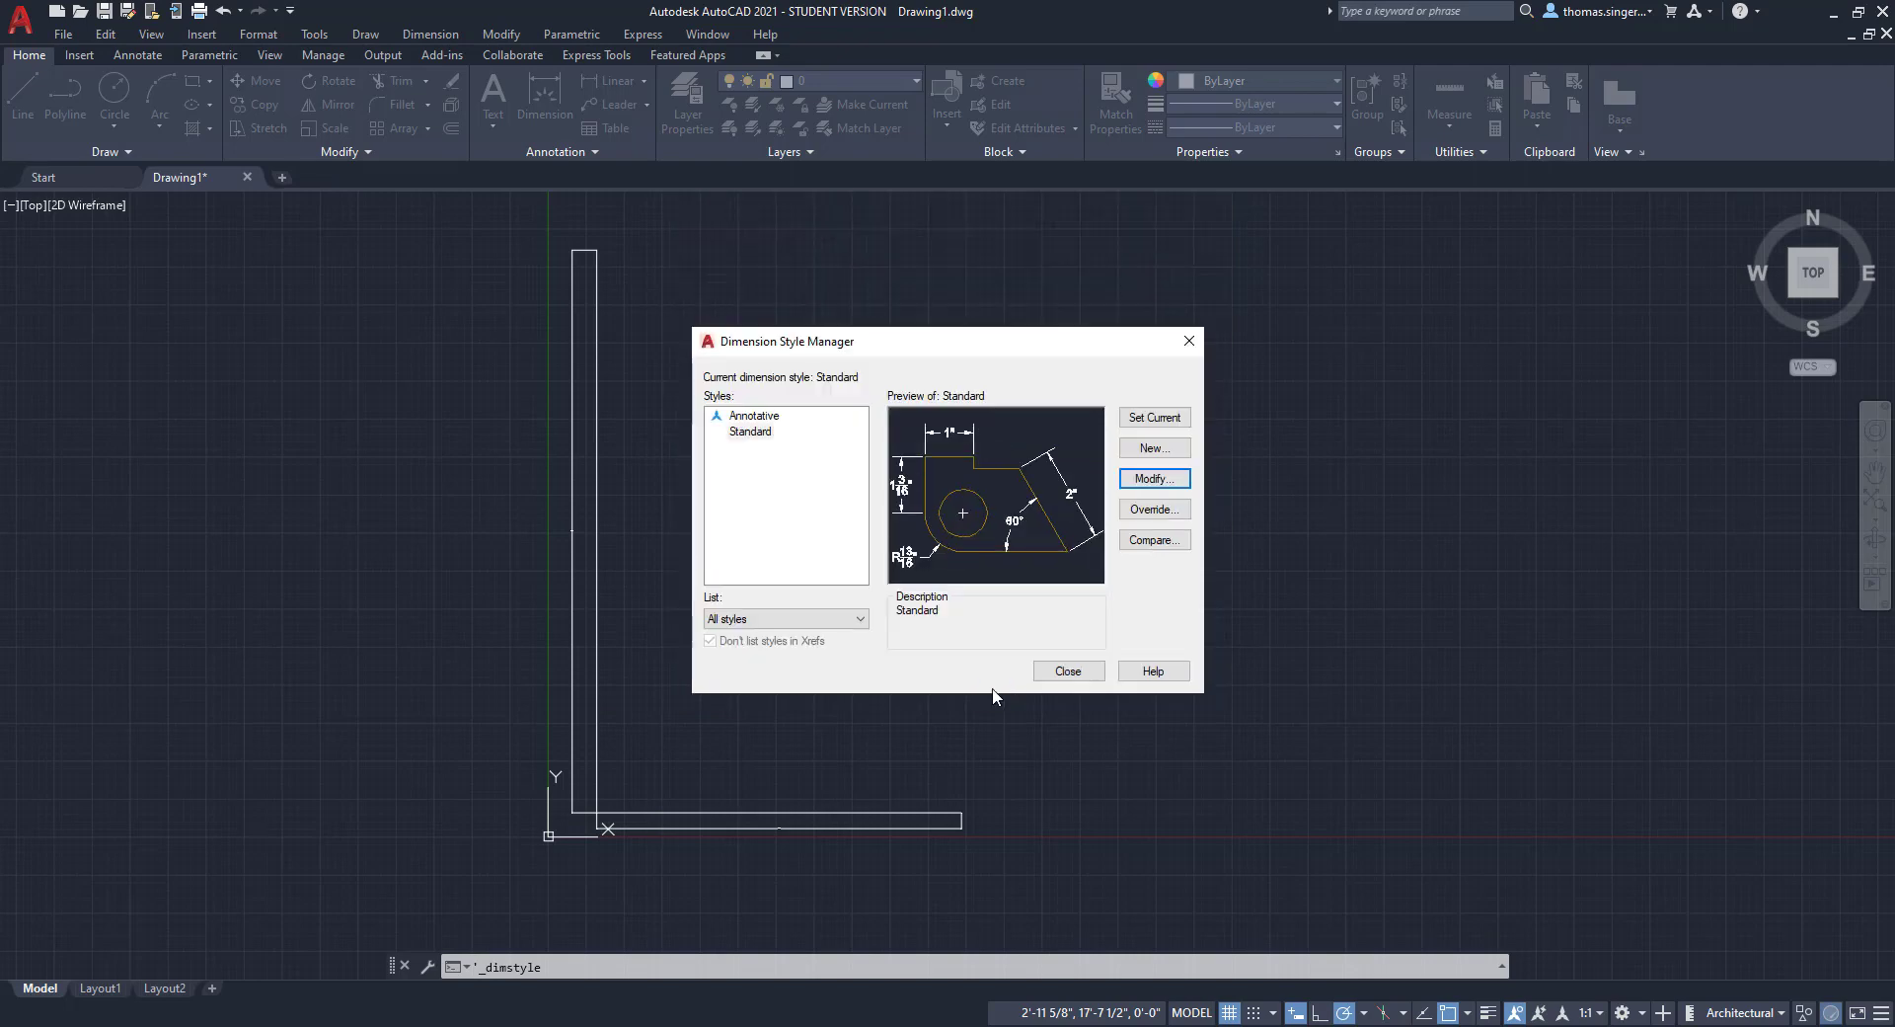
Step: Close the Dimension Style Manager and zoom in to check the vertical dimension reads 15'-5"
click(1069, 671)
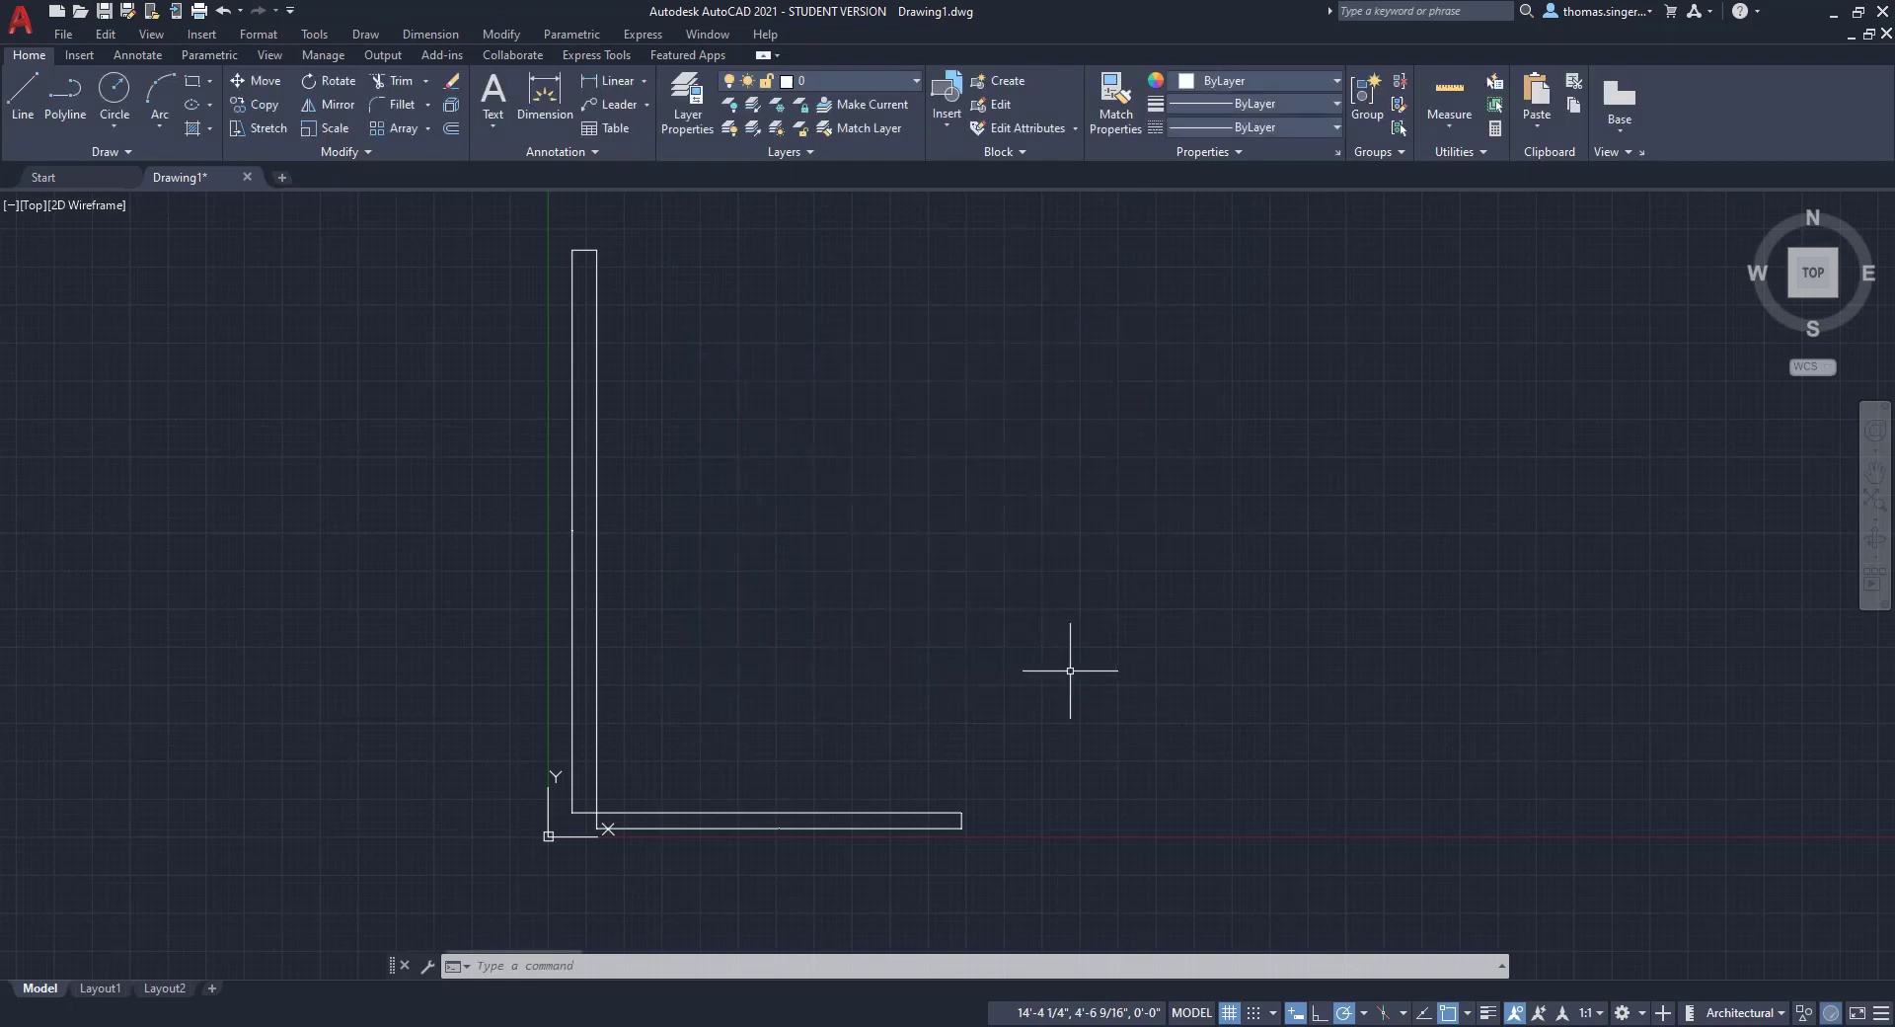
scroll(573, 533, up, 2)
scroll(562, 534, up, 6)
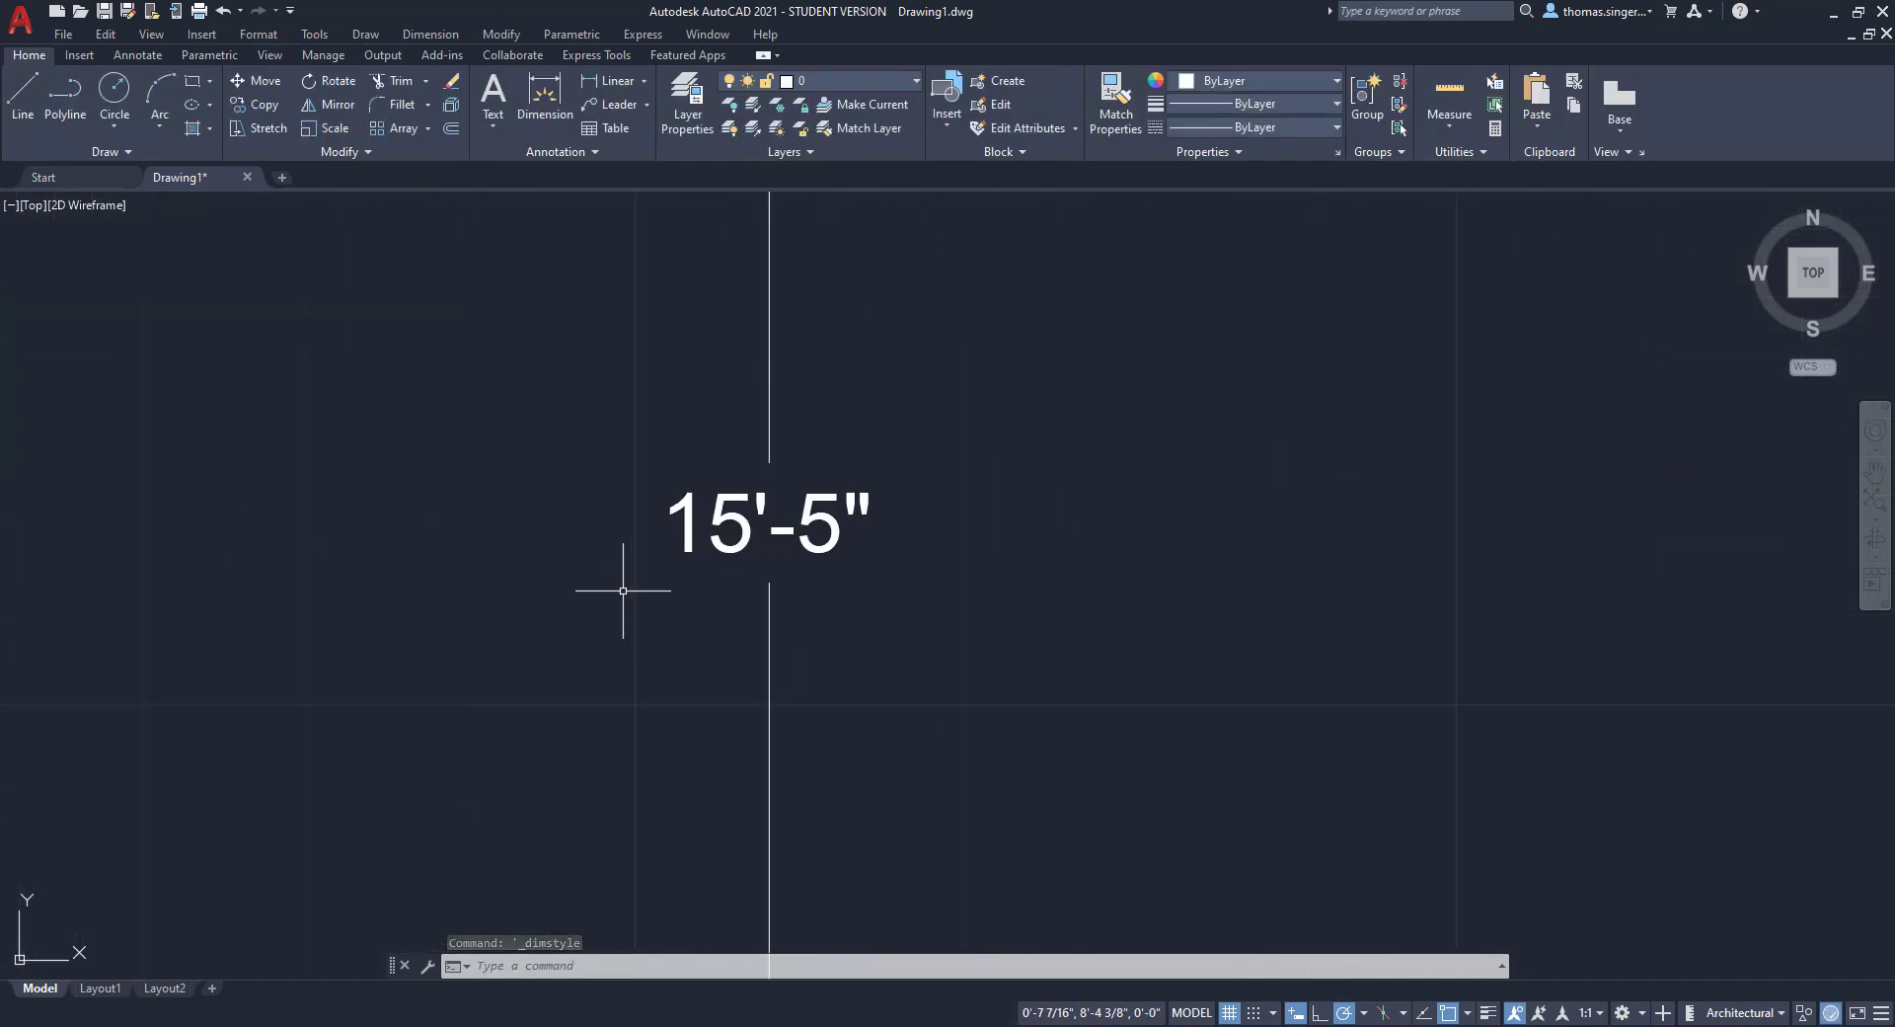
scroll(622, 590, down, 4)
scroll(623, 590, down, 8)
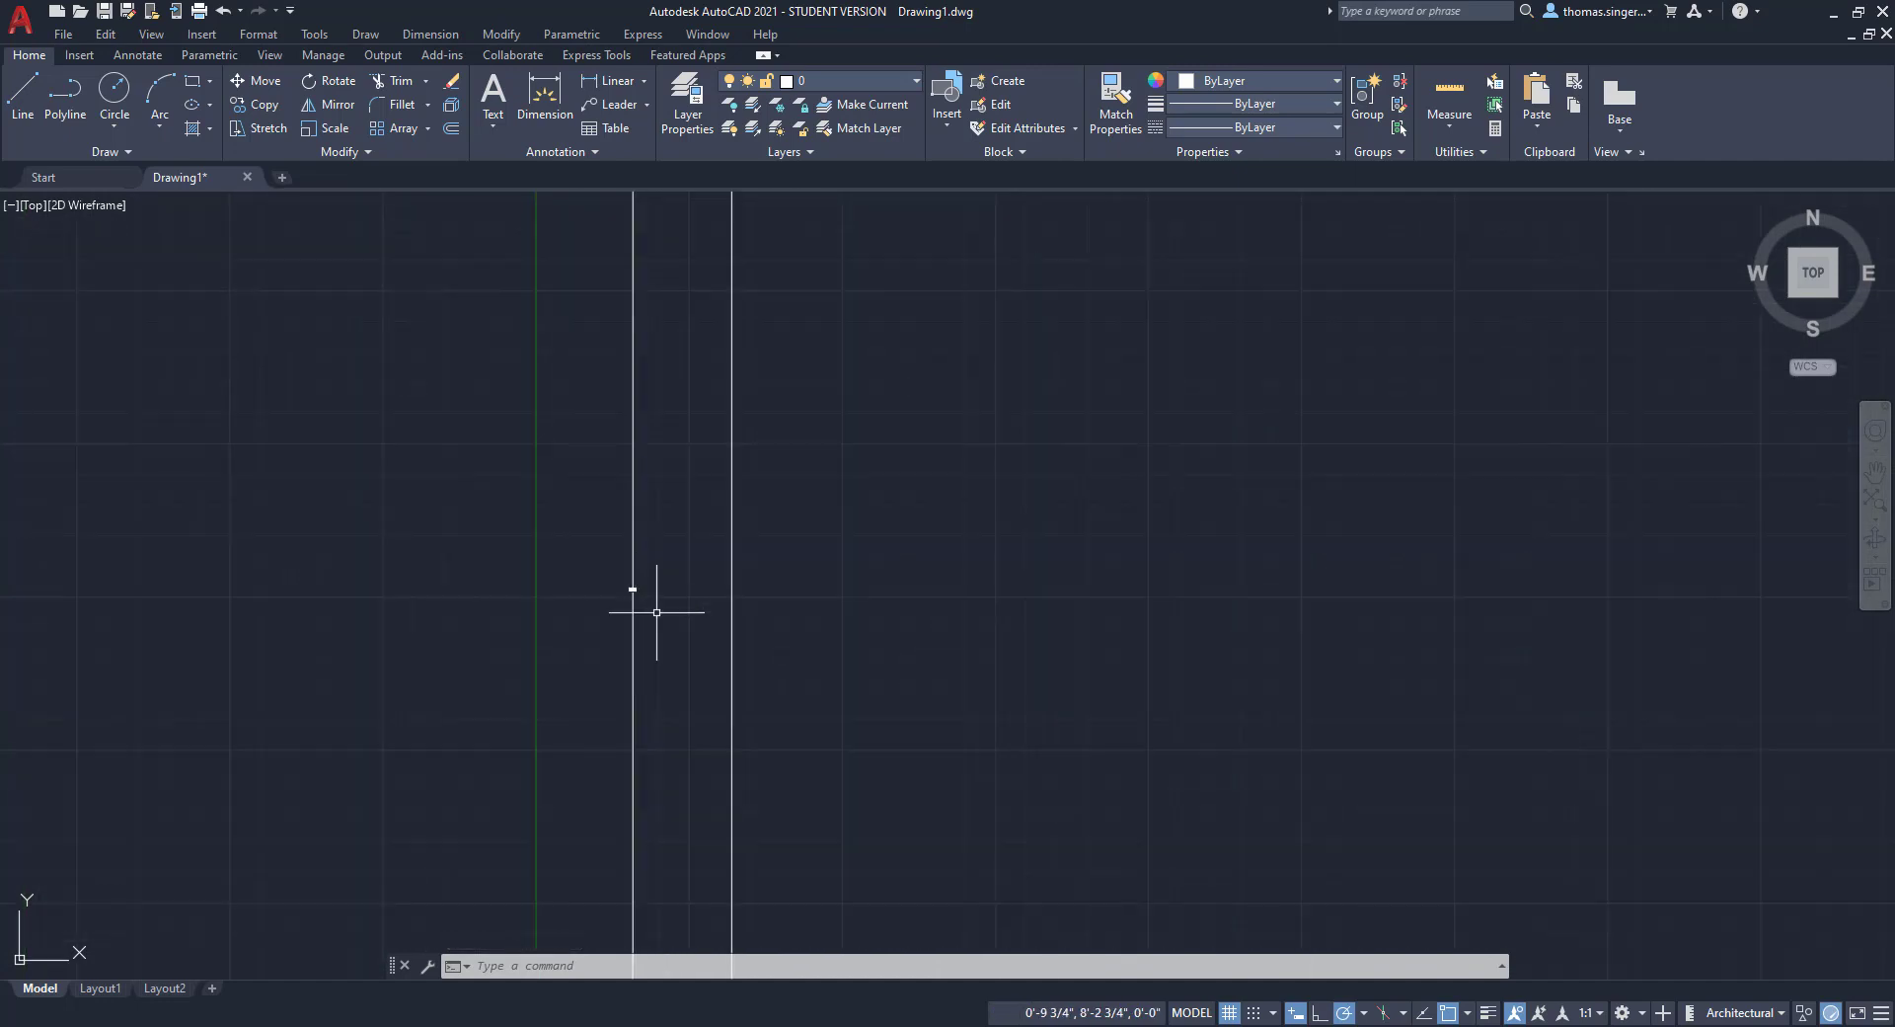
scroll(656, 626, up, 2)
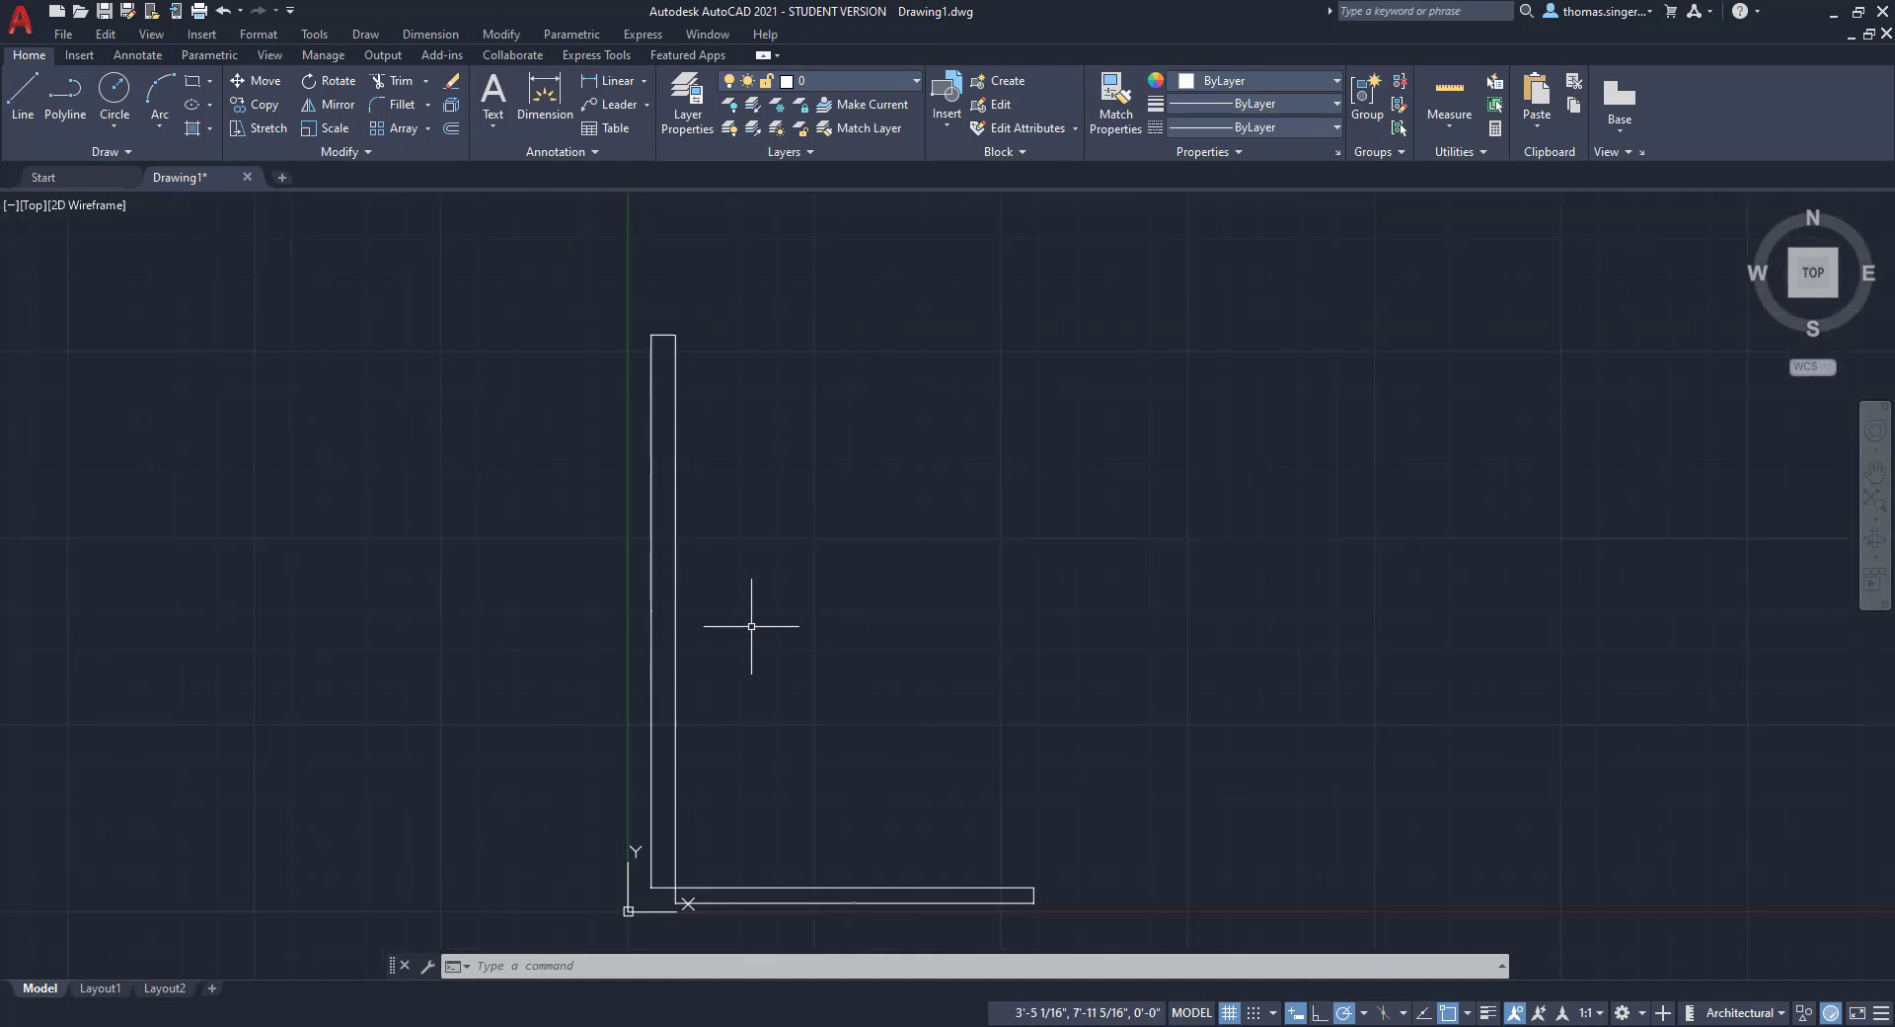
scroll(753, 626, up, 2)
scroll(753, 626, down, 2)
middle_drag(753, 626, 745, 553)
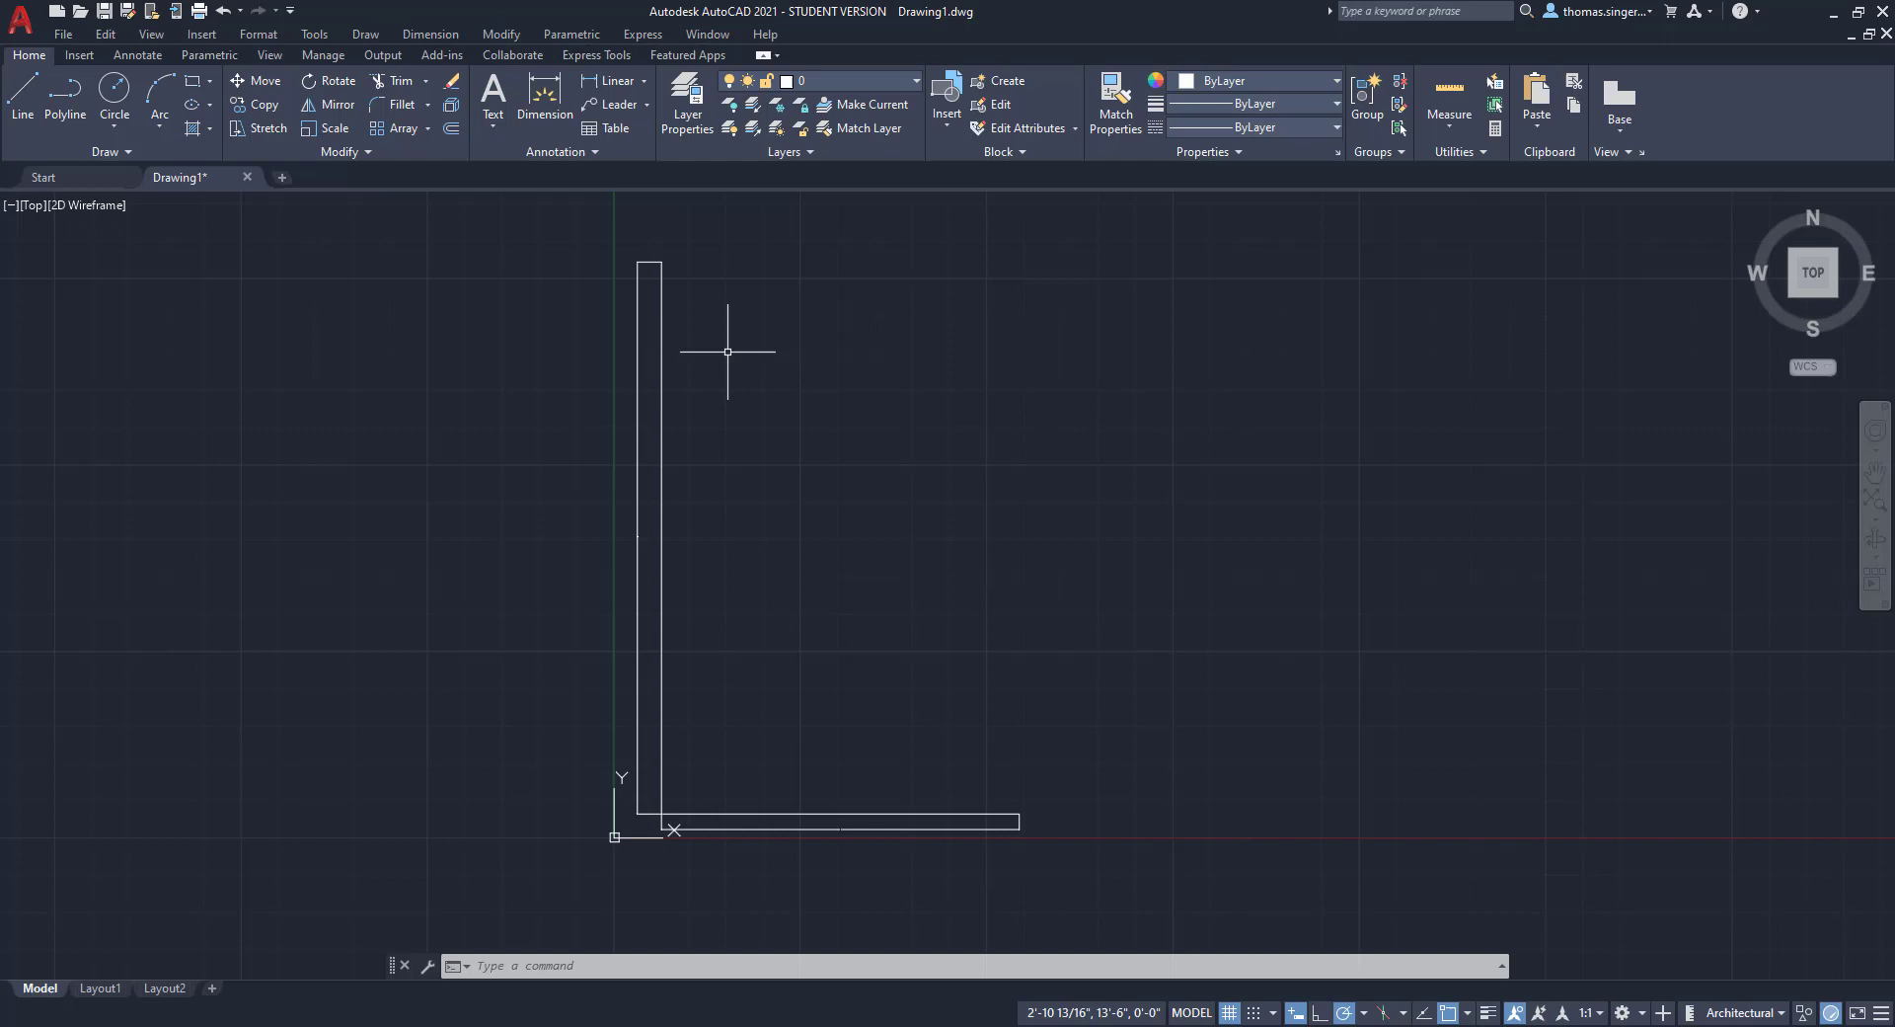
Step: In the Standard style's Fit settings, replace the overall scale 1.0000 with 24
click(595, 152)
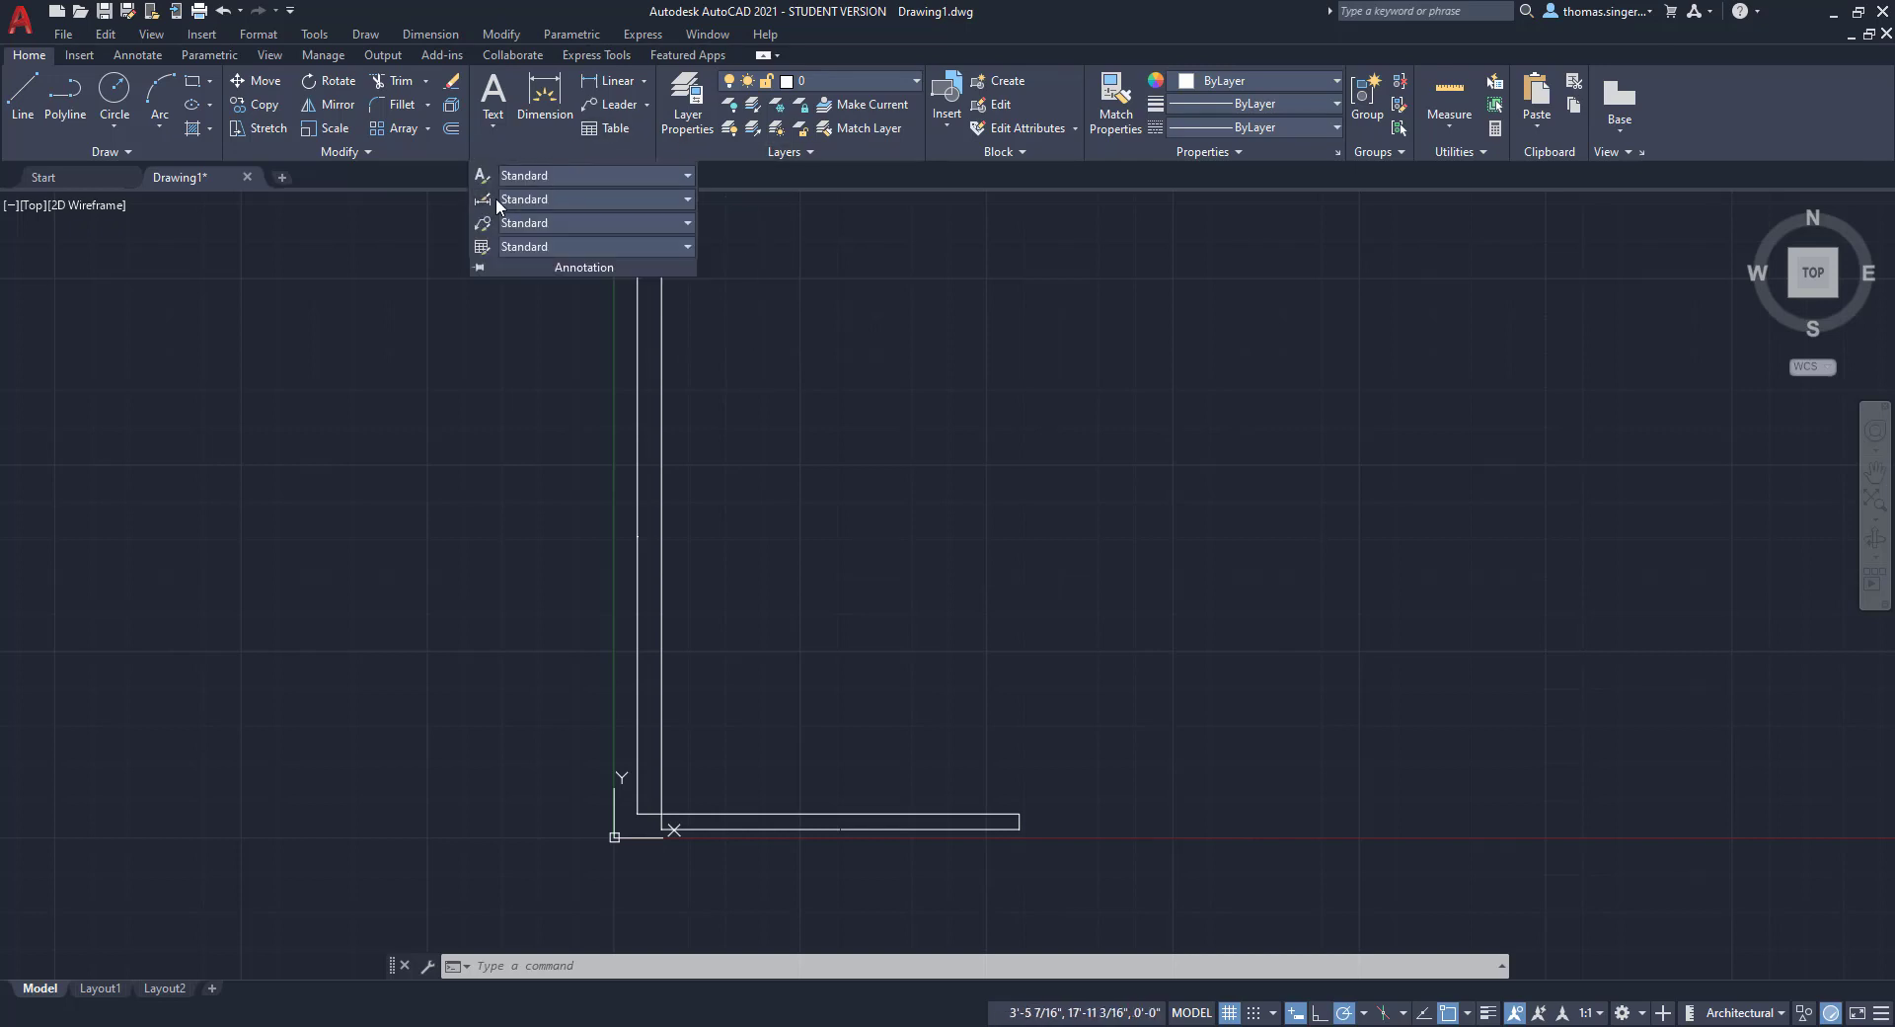
click(488, 198)
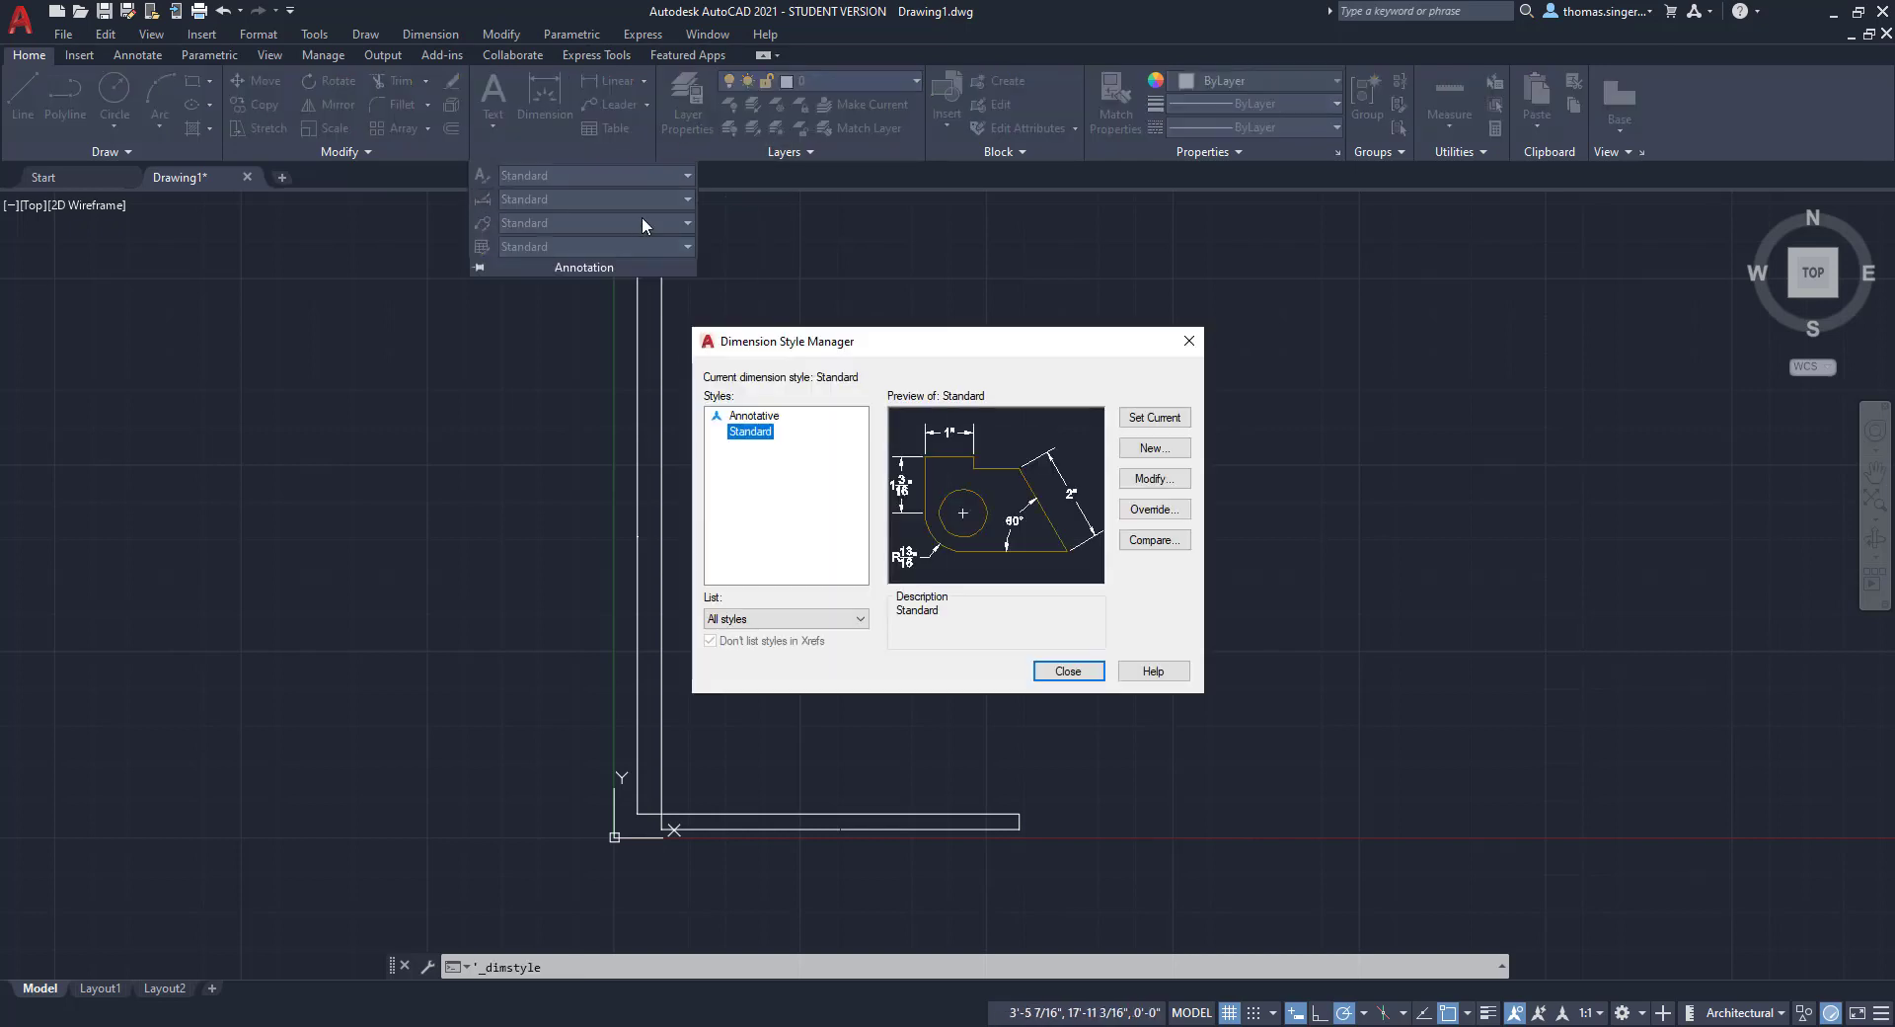
click(1146, 481)
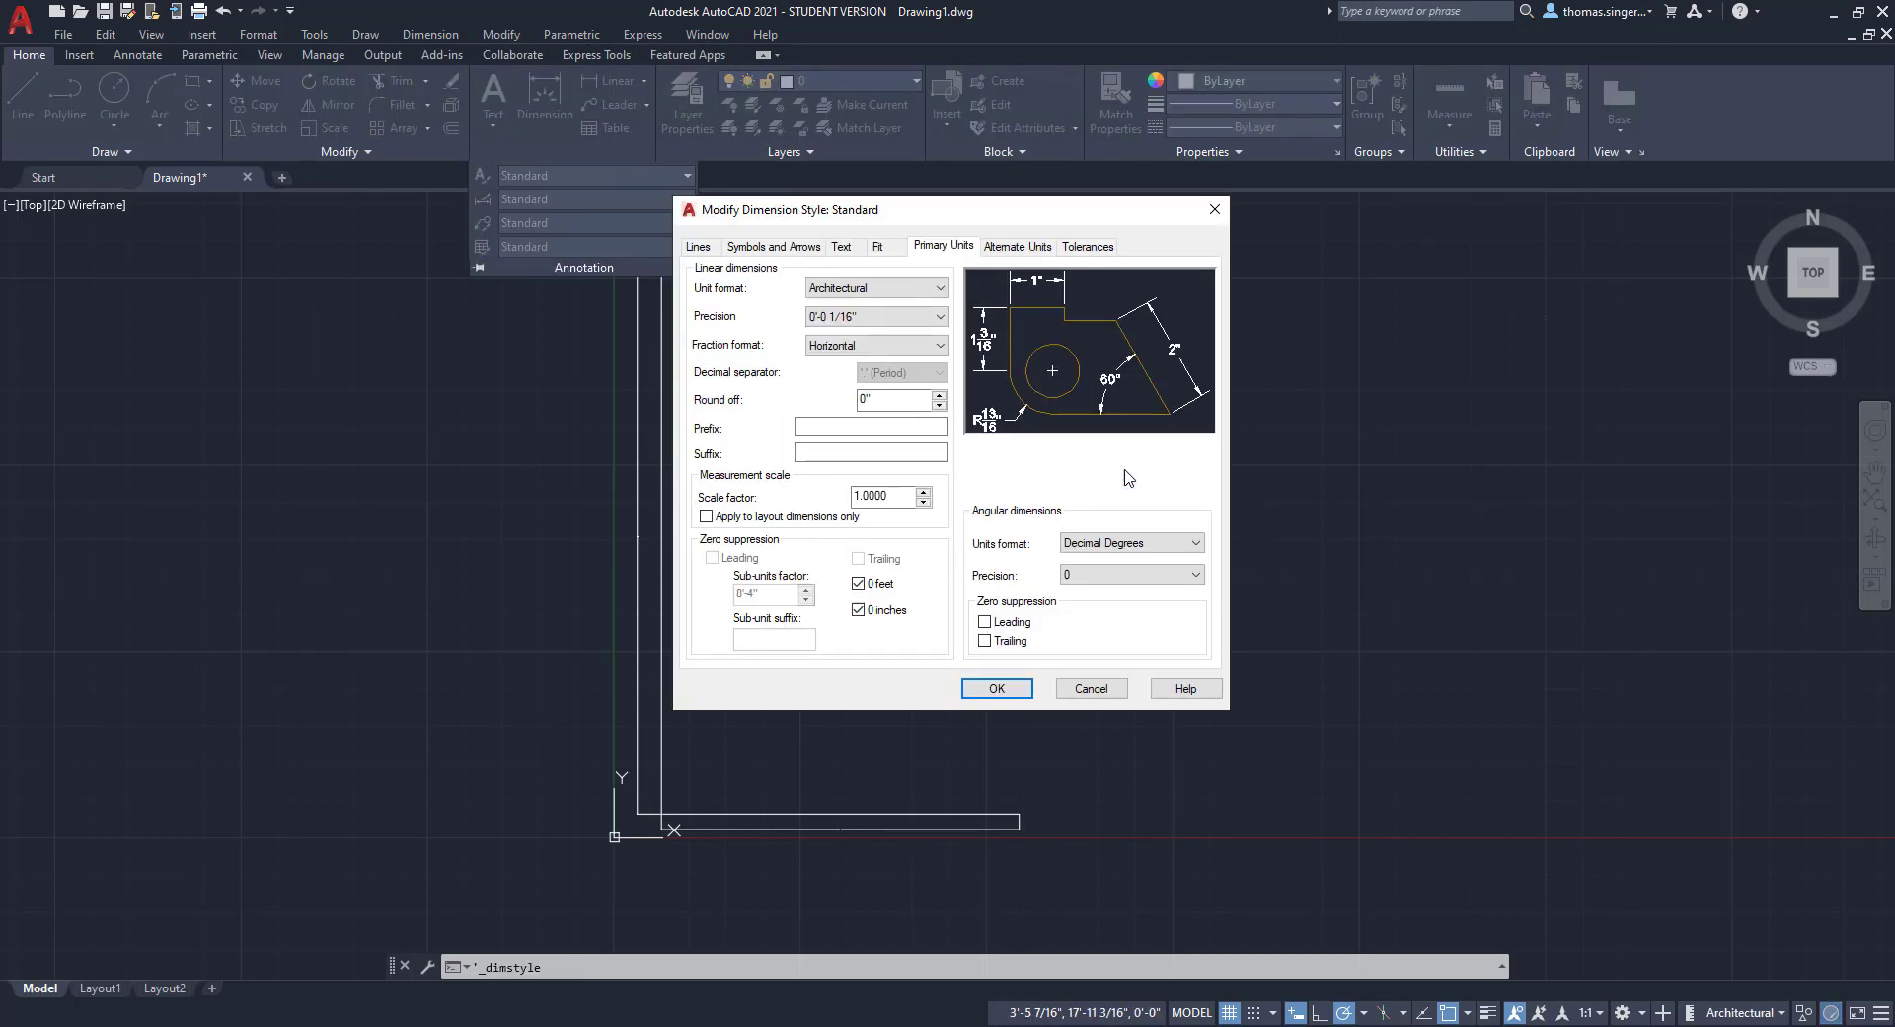
click(883, 249)
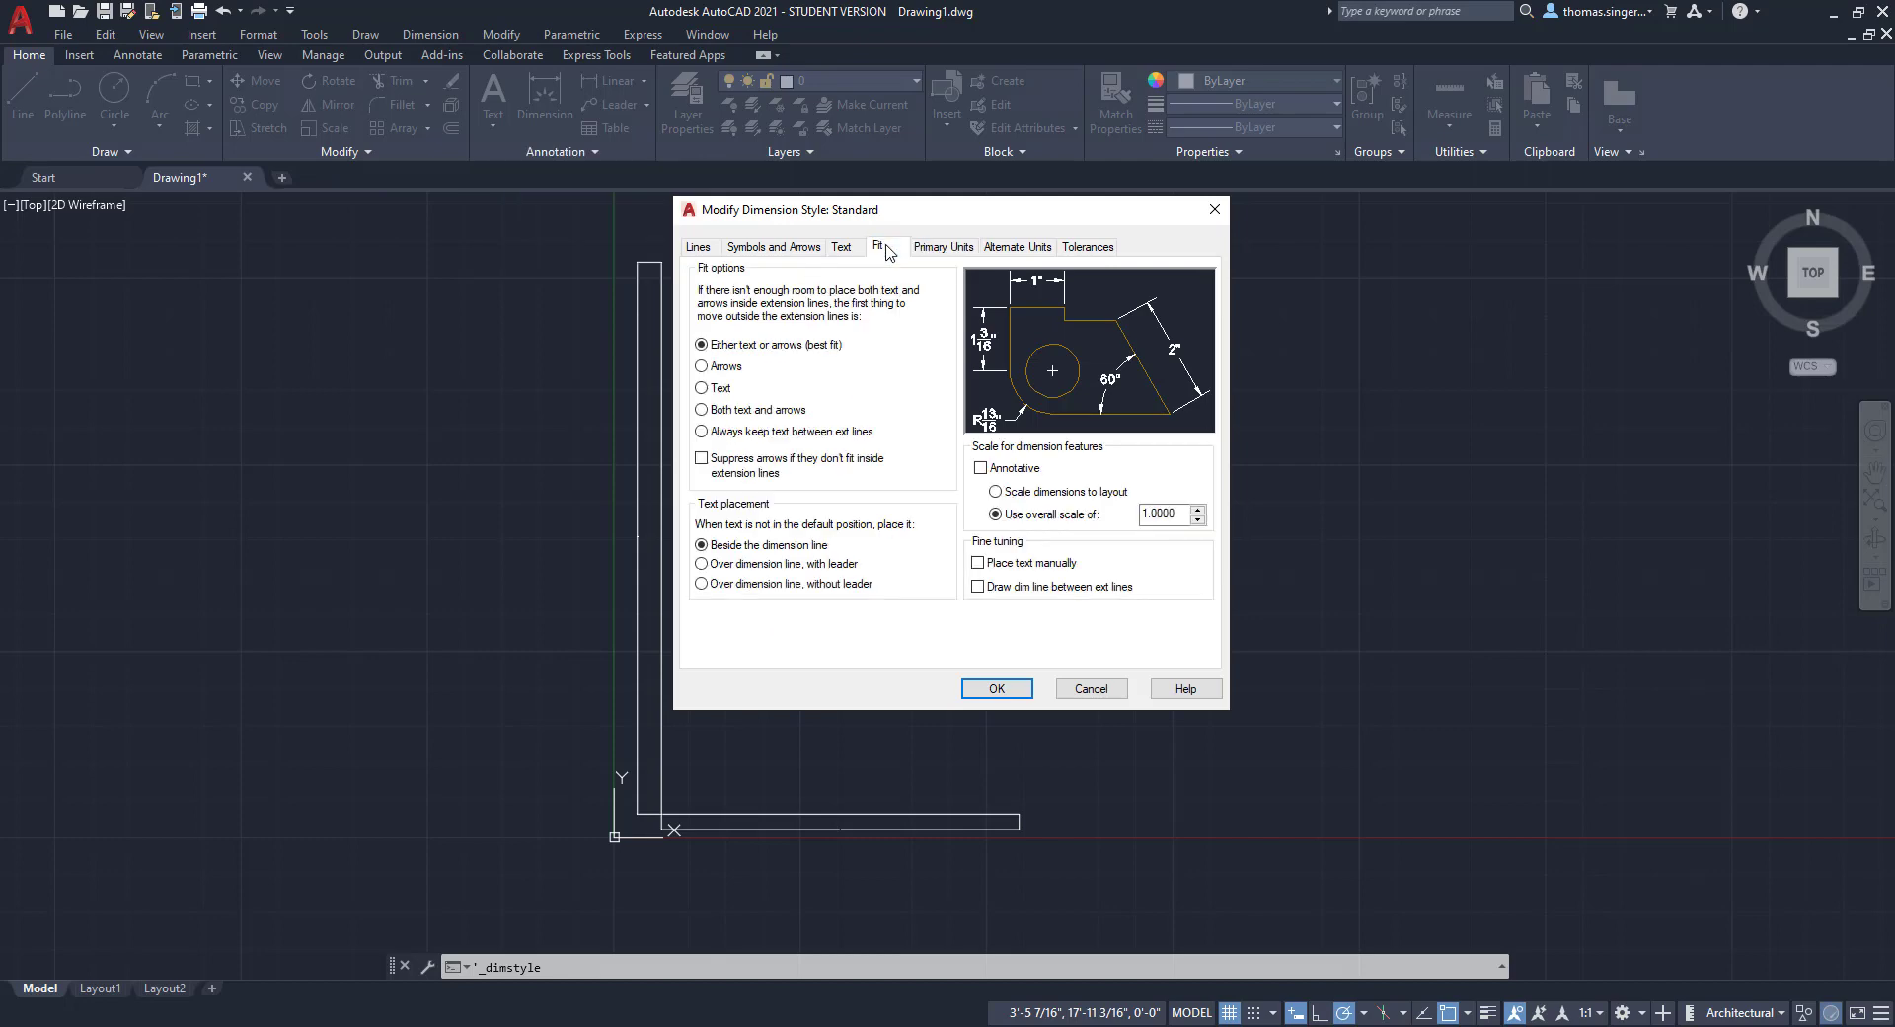
click(1166, 514)
drag(1182, 515, 1134, 514)
text(24)
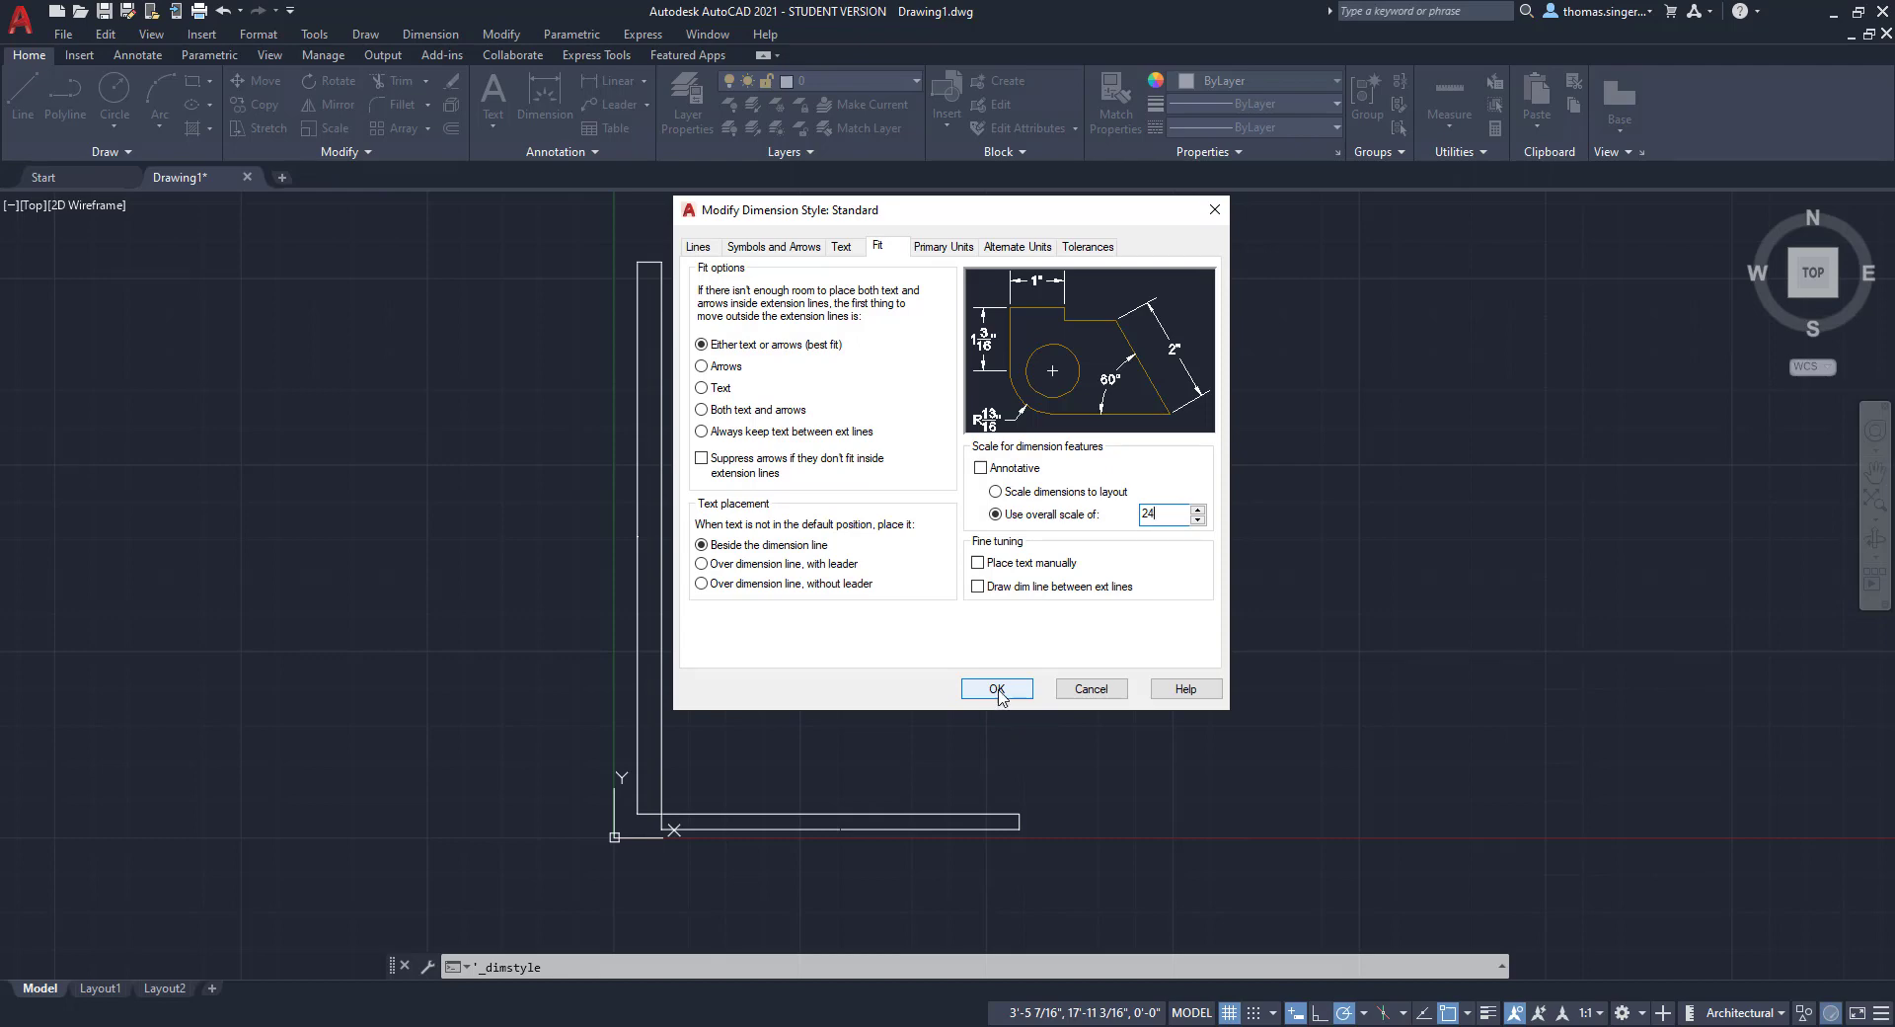
Step: Accept the overall scale of 24 and close the Dimension Style Manager
click(997, 689)
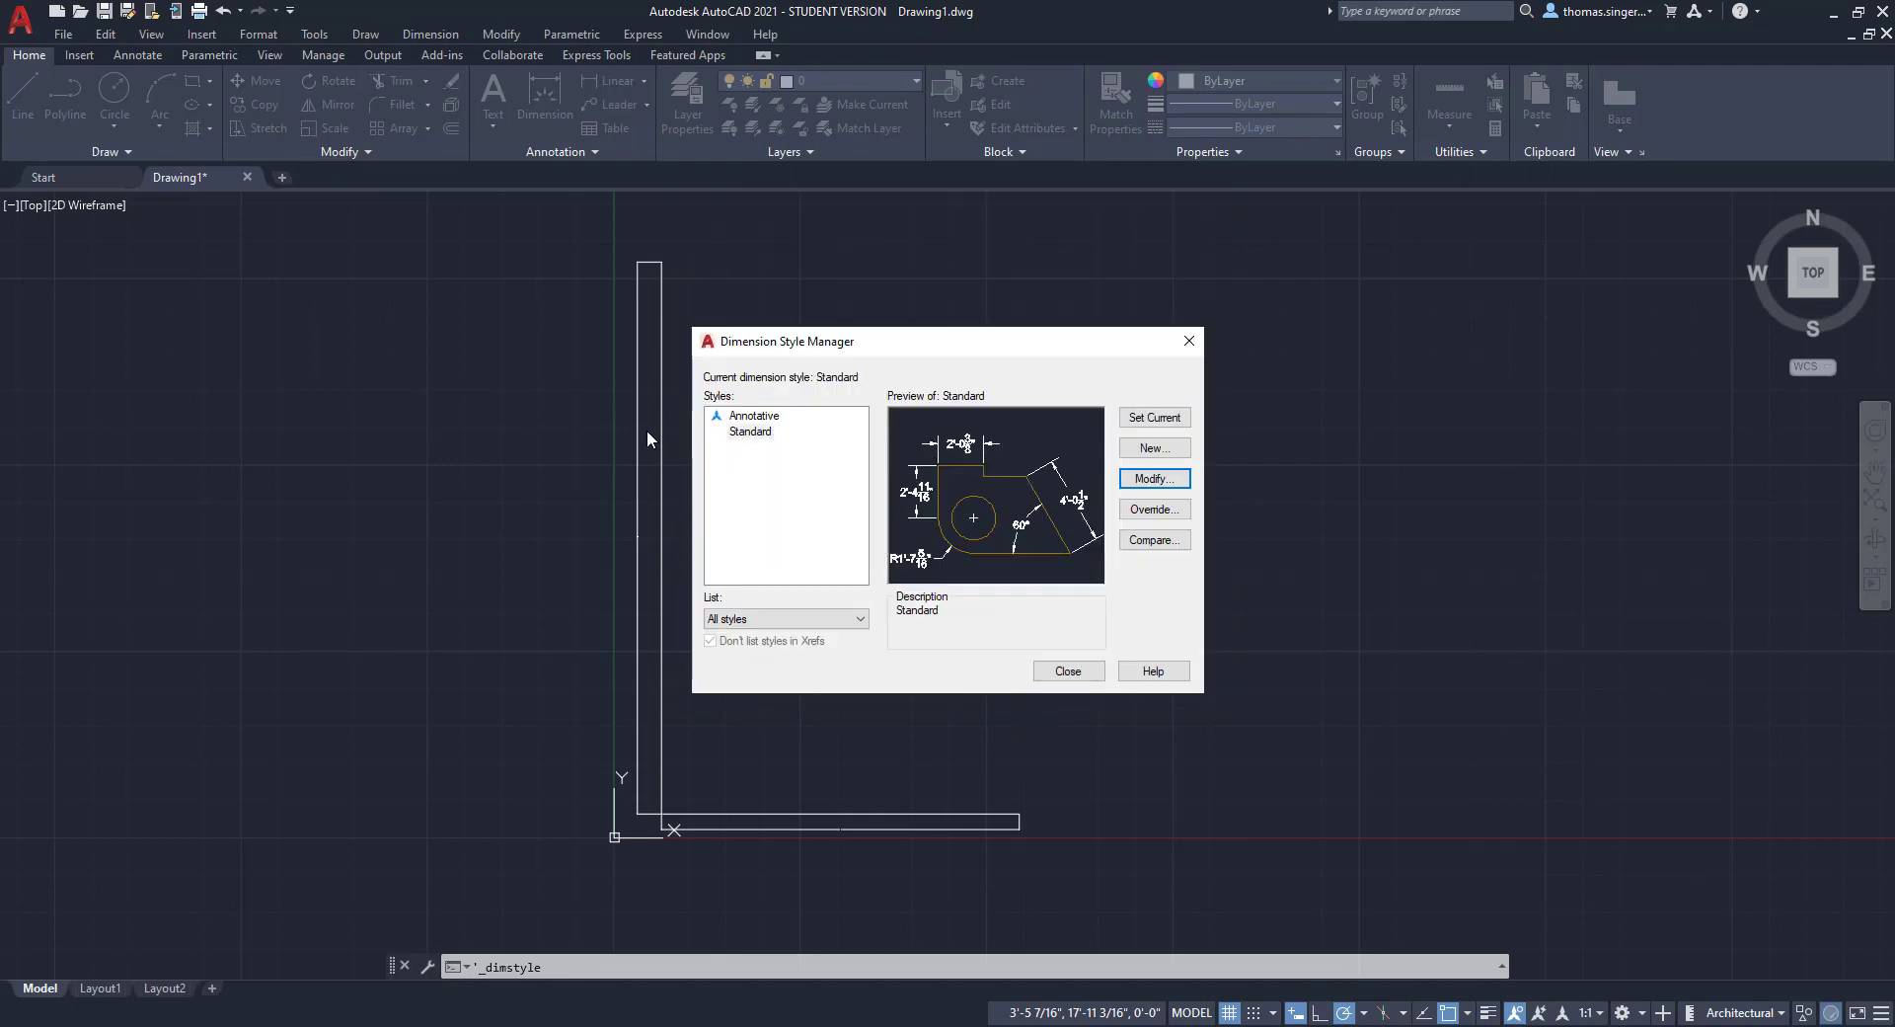
click(1079, 672)
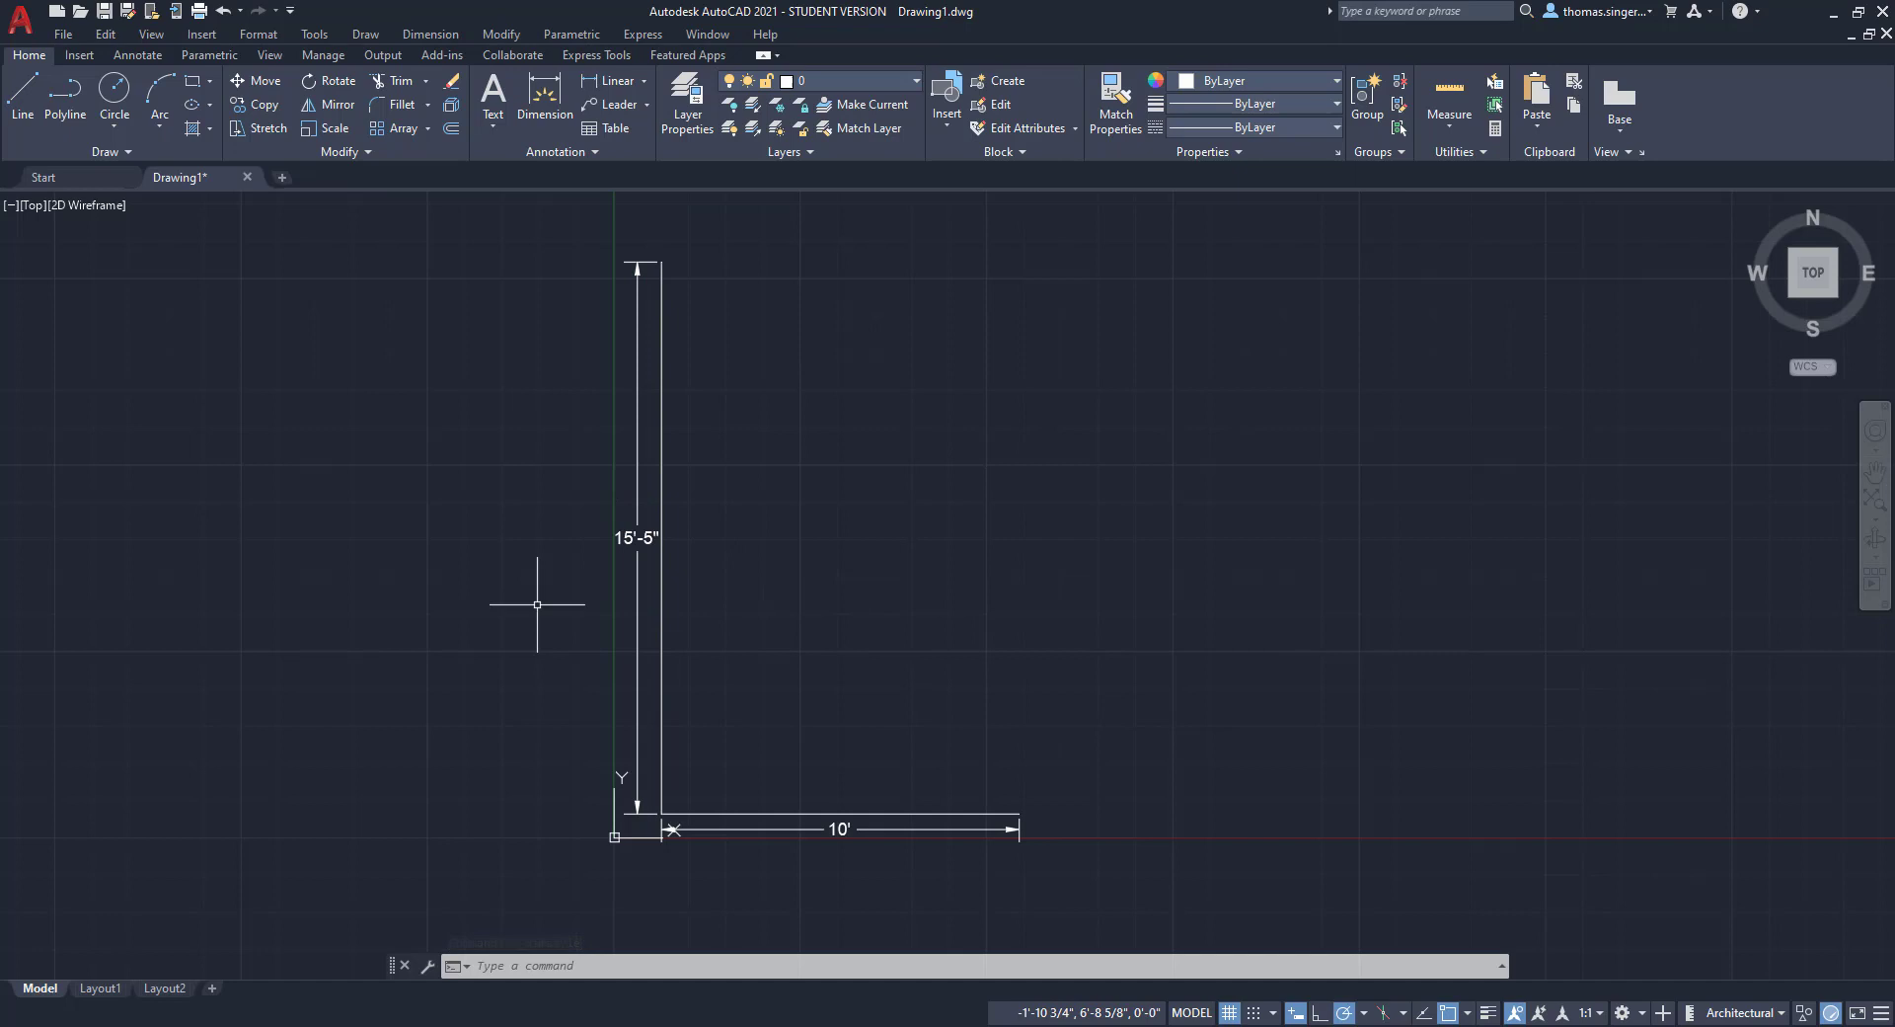
Step: Move the 15'-5" dimension line further left and the 10' dimension line below the shape
click(635, 537)
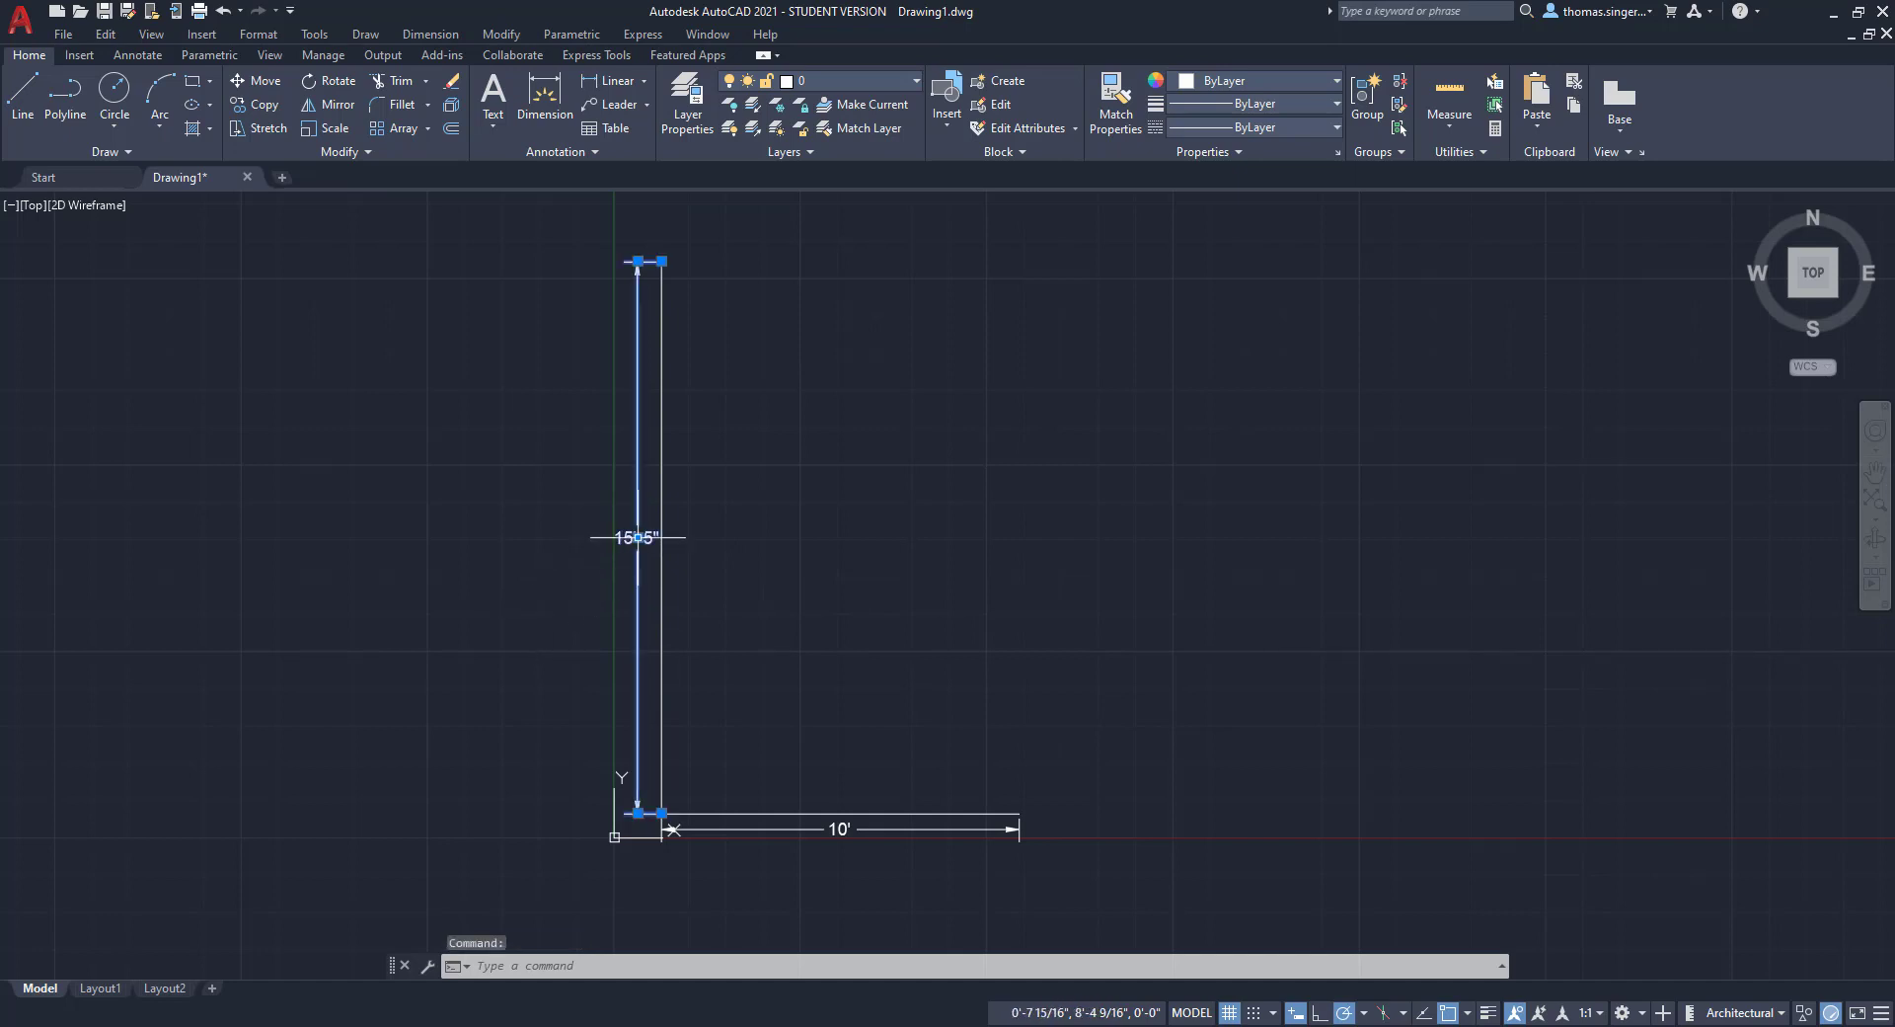
click(637, 261)
click(571, 262)
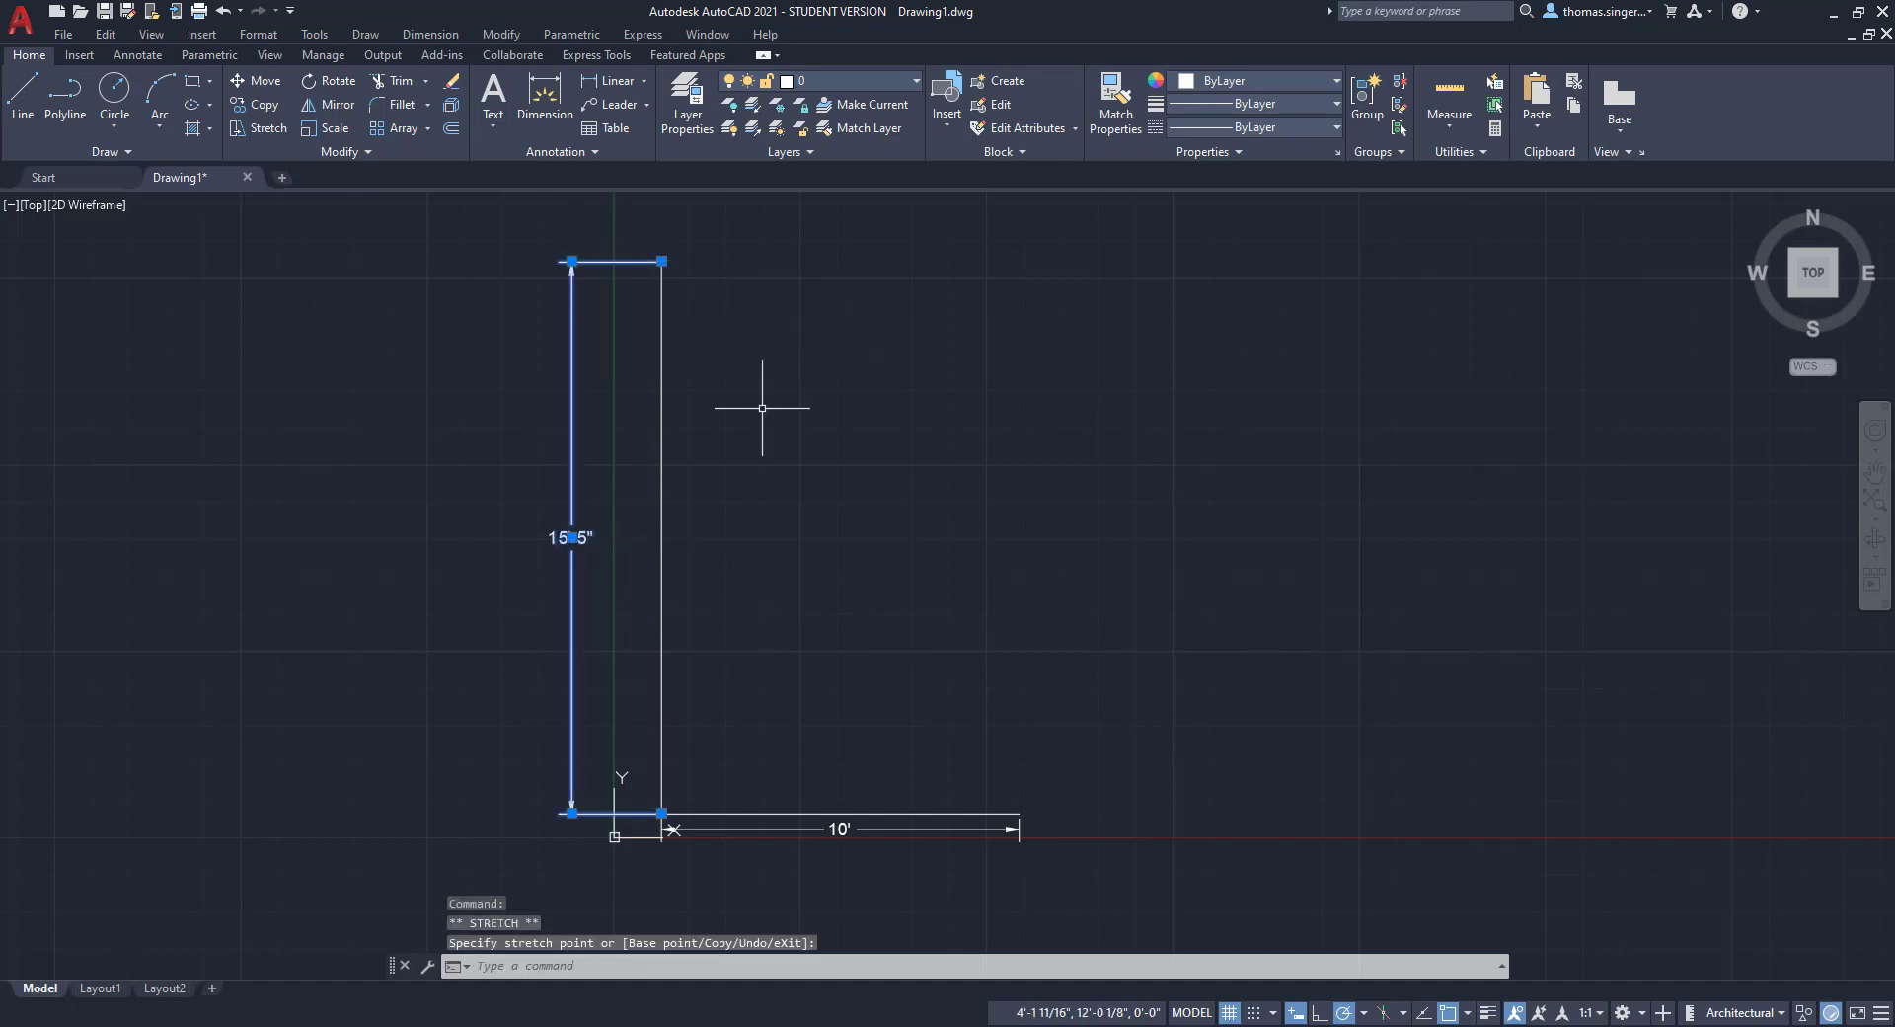
click(841, 830)
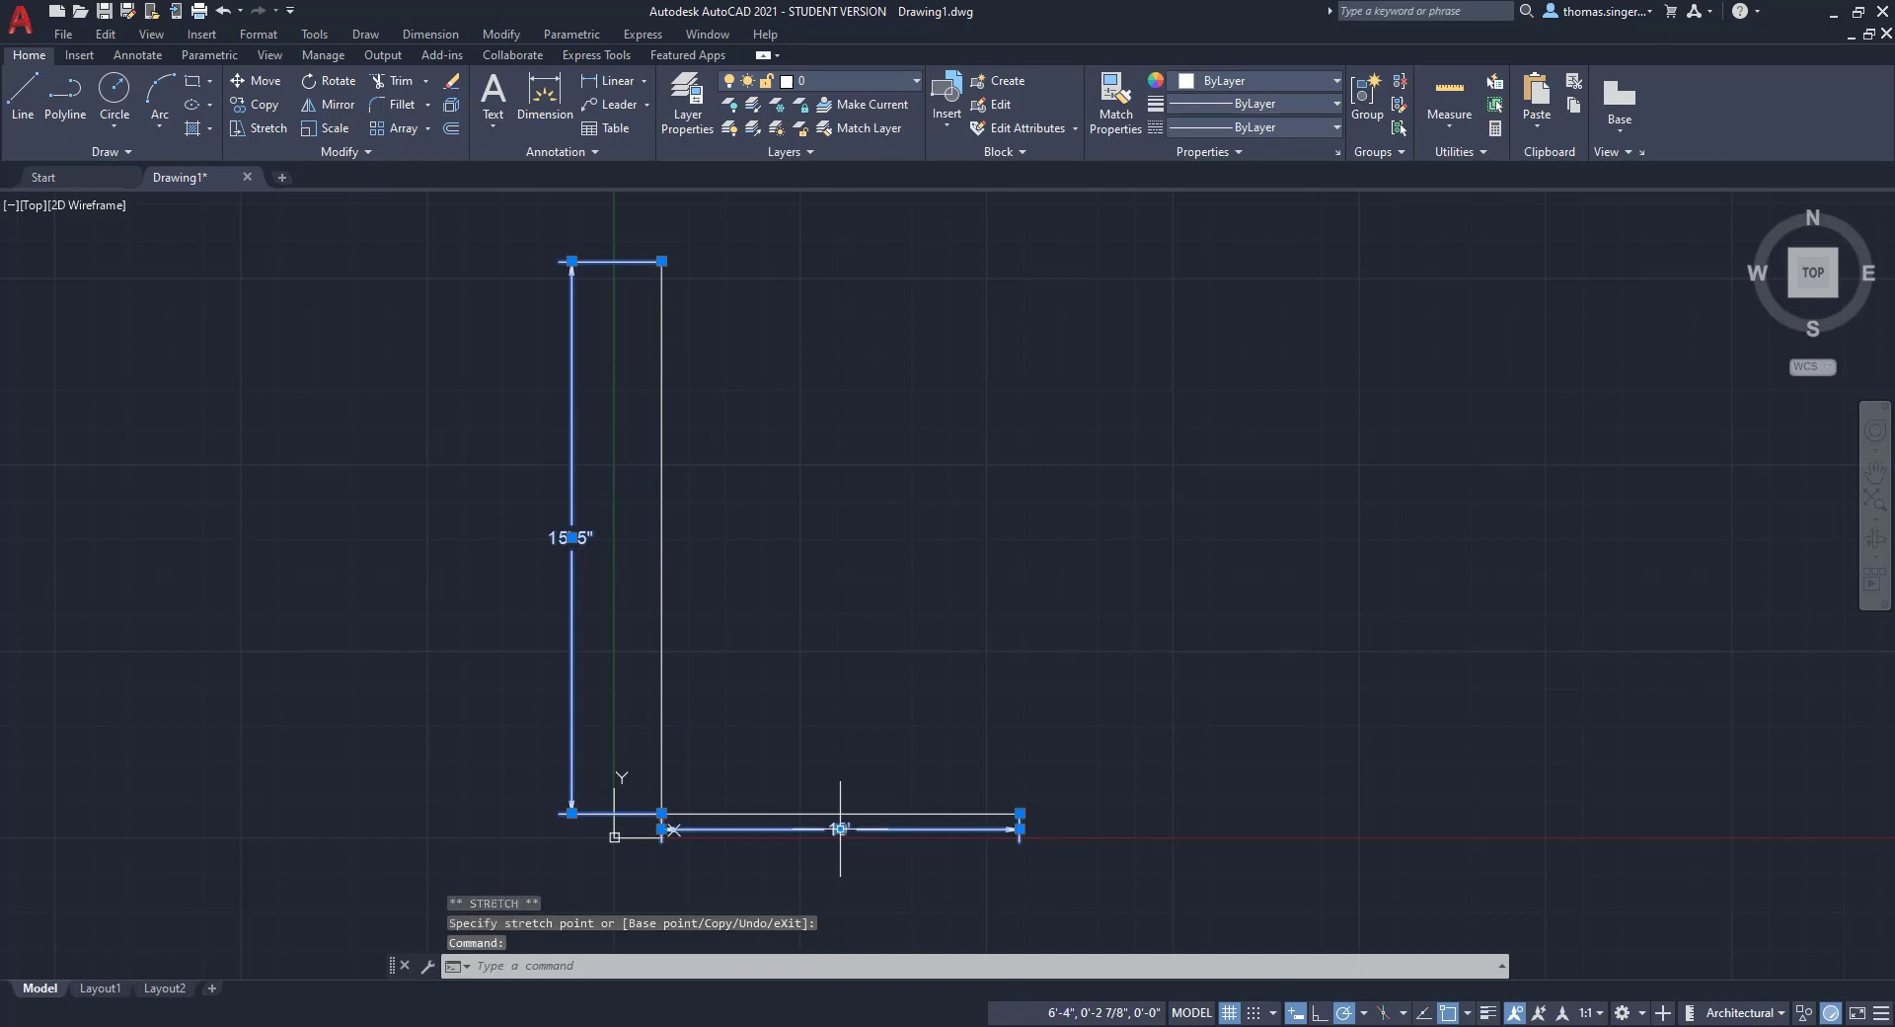
mouse_move(1022, 832)
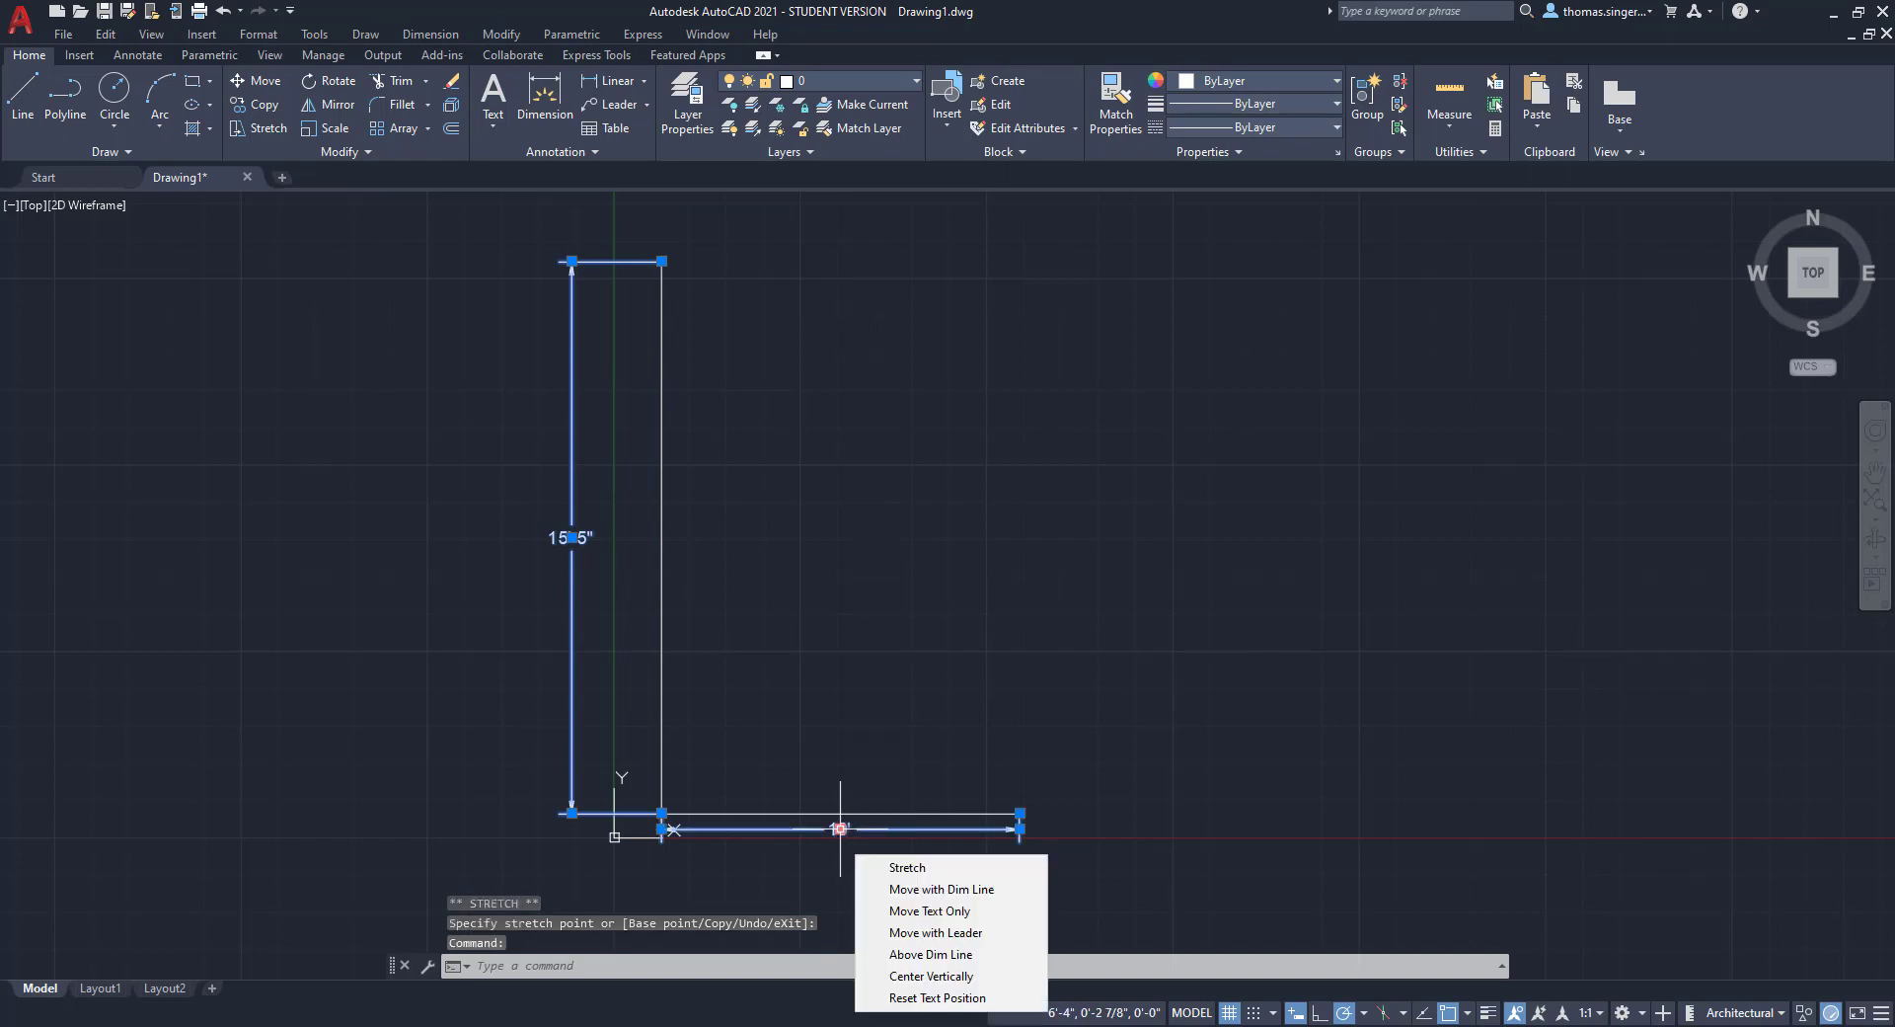
click(1021, 829)
click(1007, 875)
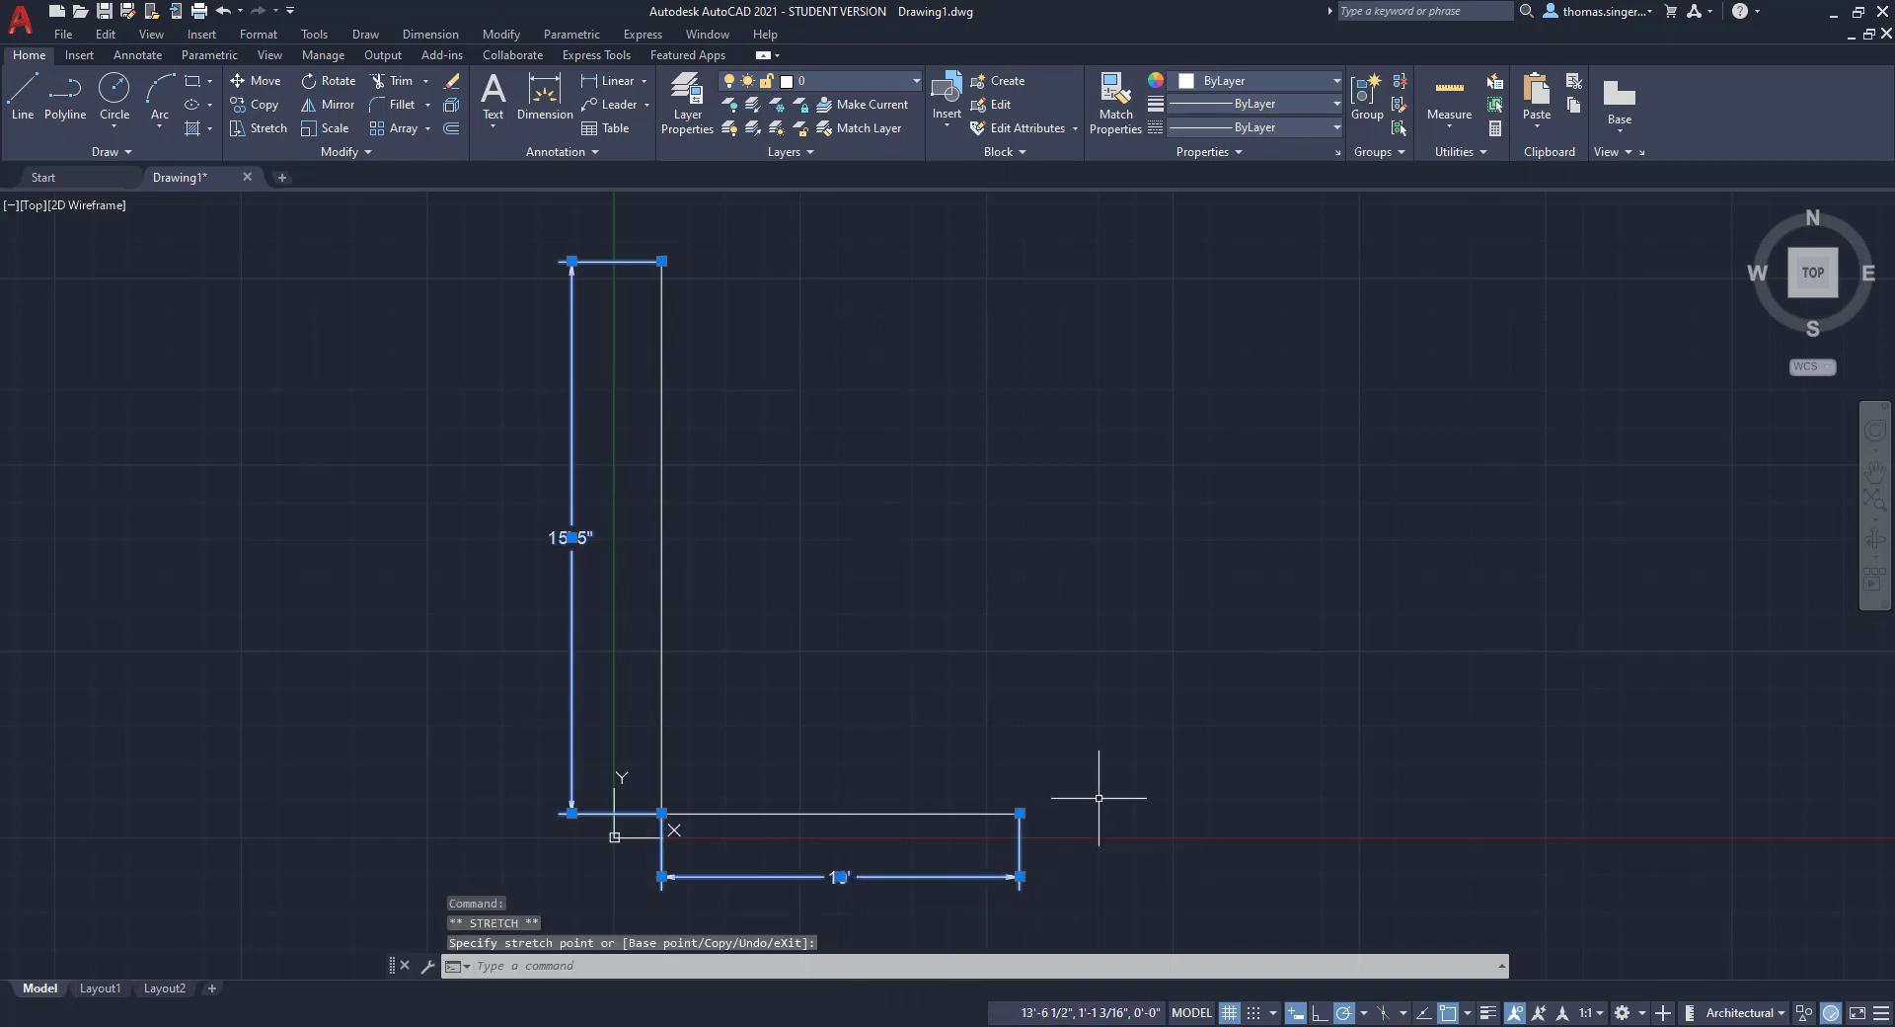
key(Escape)
key(Escape)
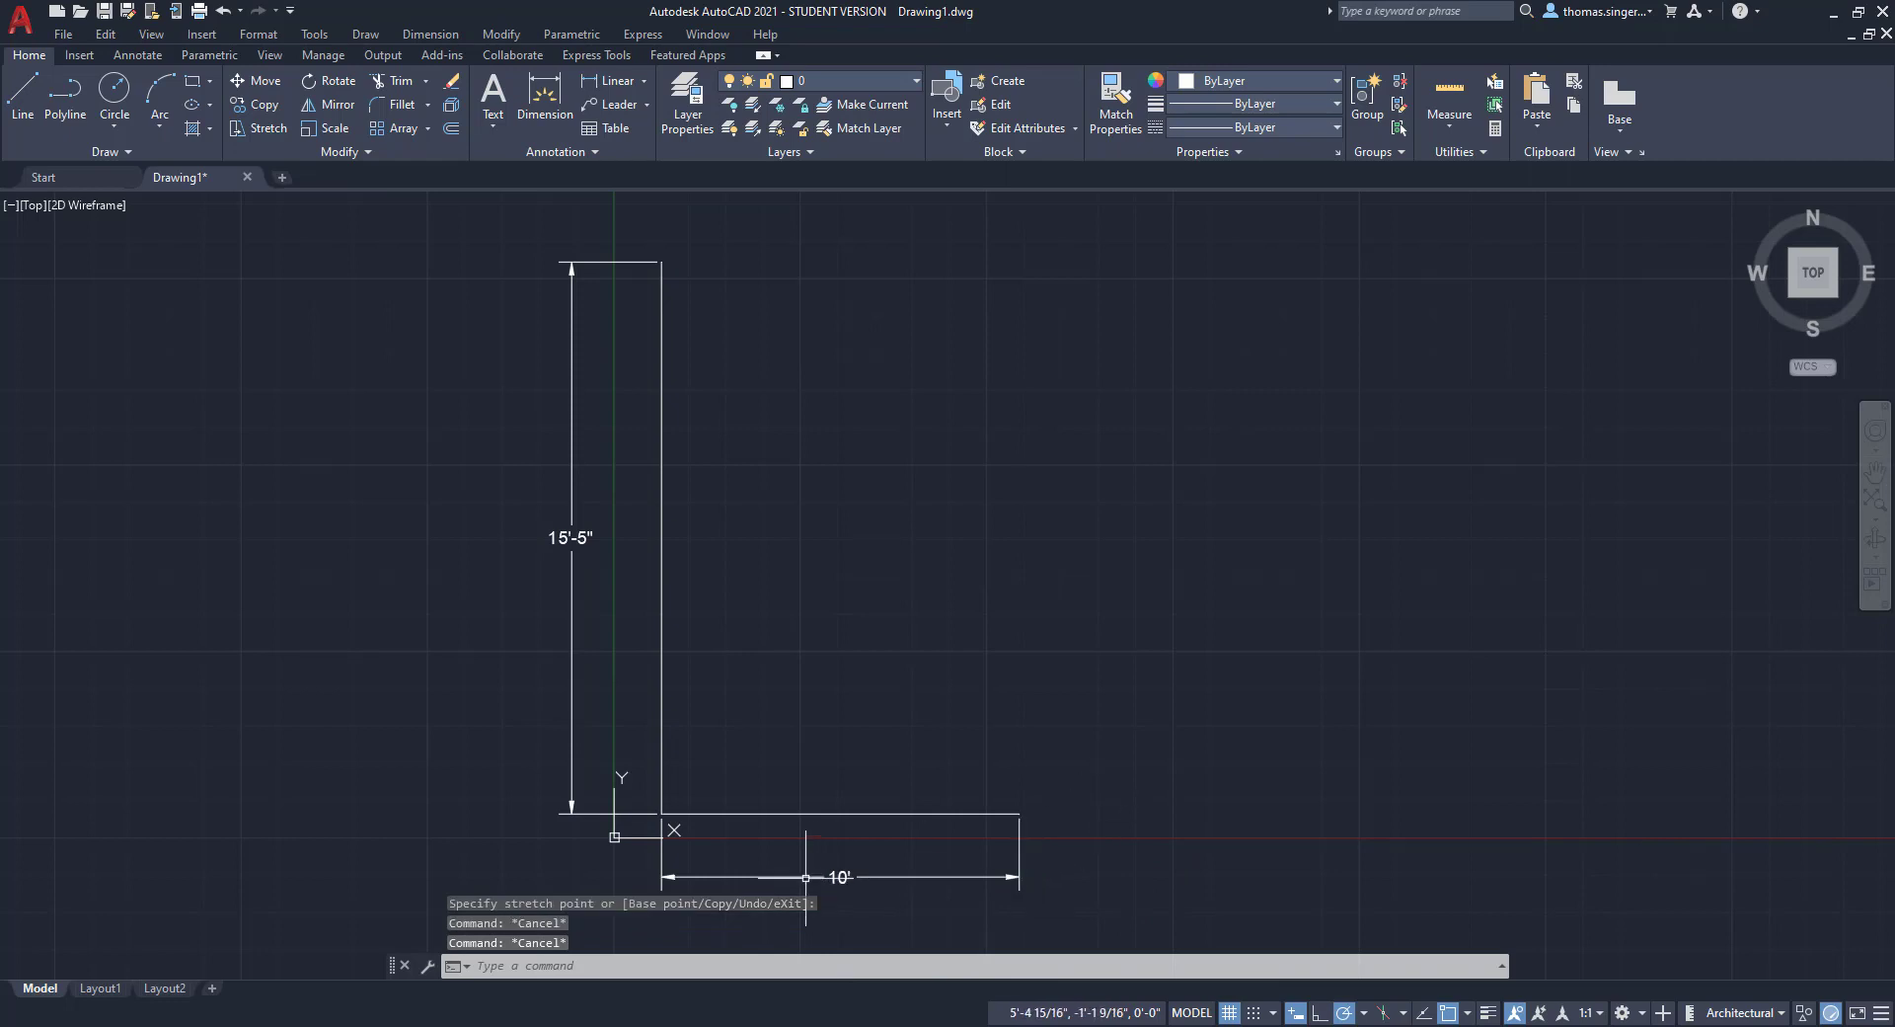